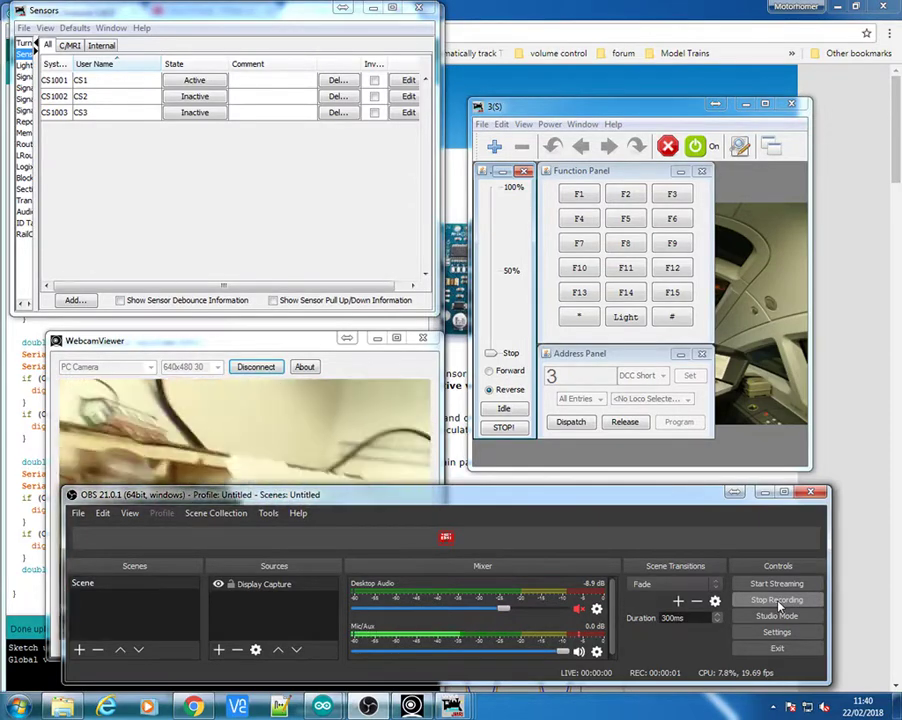
Minimise the OBS window and bring the browser's CT sensors forum page to the front, pointing out its web address
left_click(763, 493)
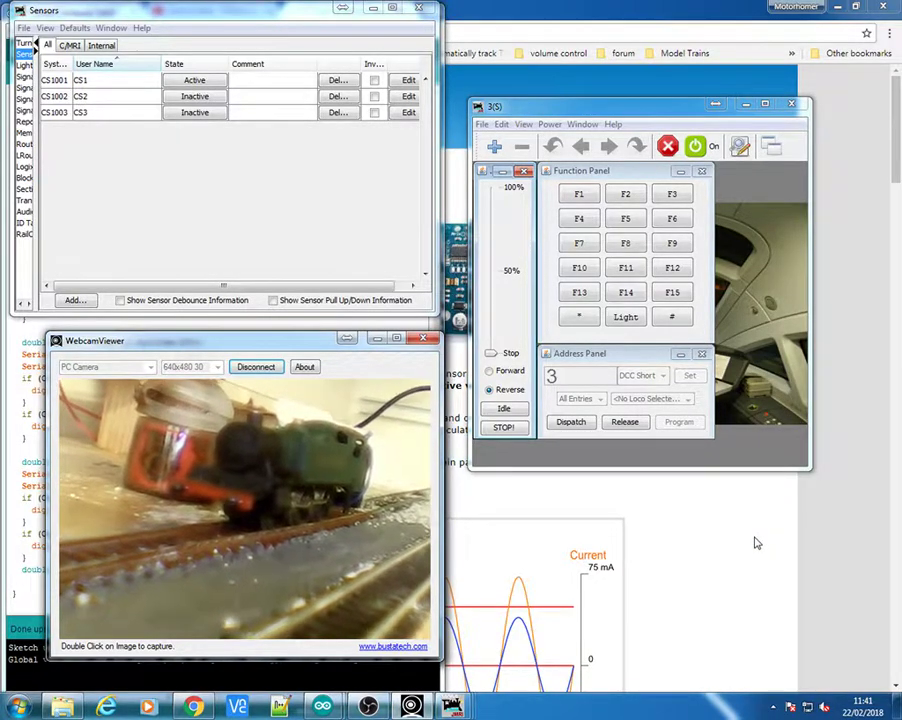
left_click(757, 541)
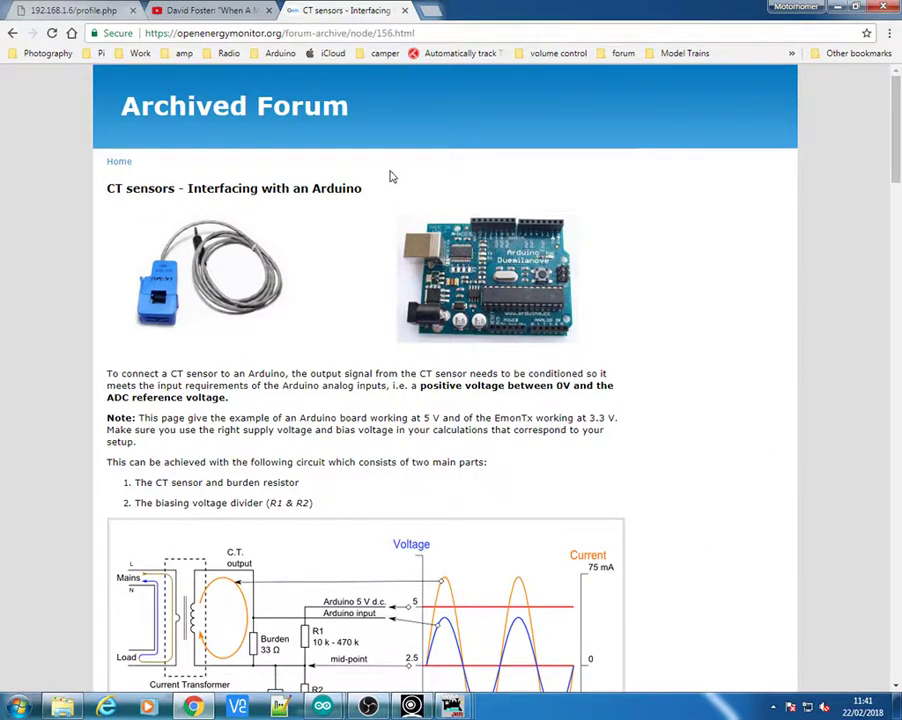
left_click(430, 33)
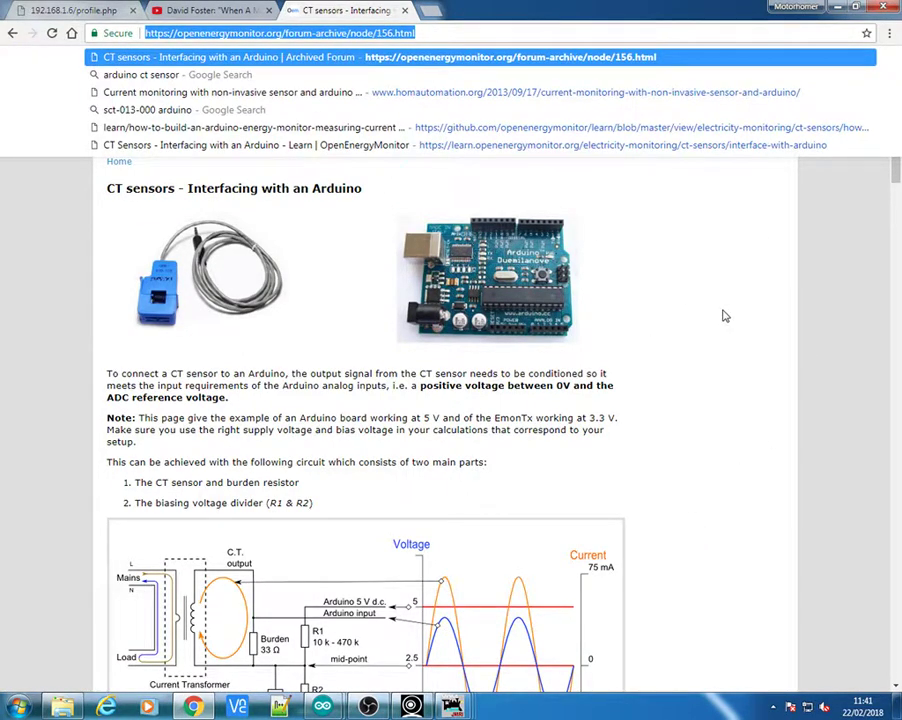
left_click(716, 392)
Examine the CT sensor circuit diagram and the burden resistor calculation on the forum page
scroll(694, 424, "down", 4)
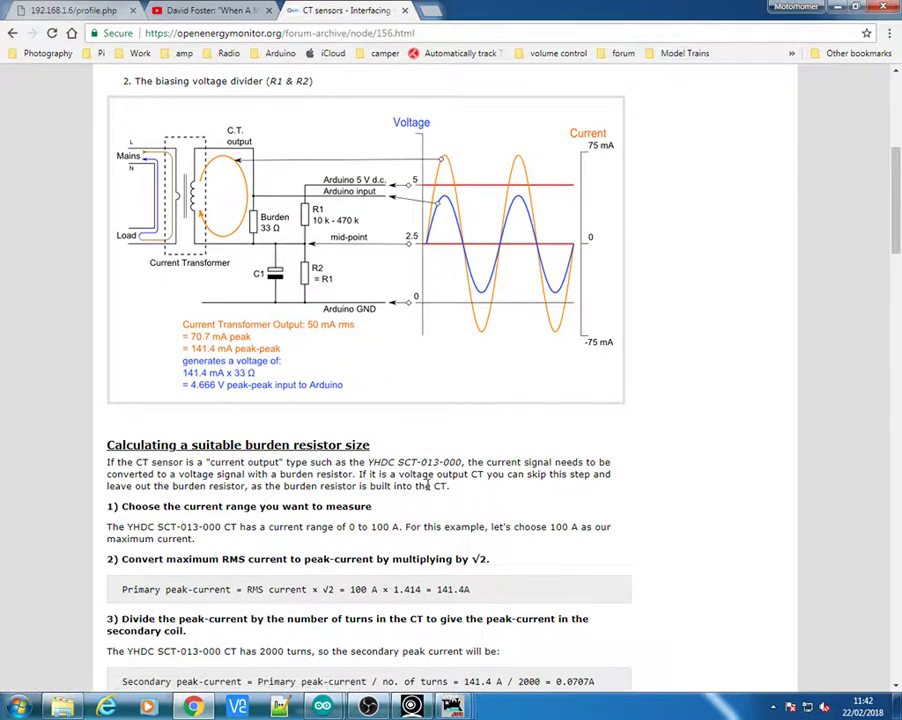
scroll(428, 485, "down", 4)
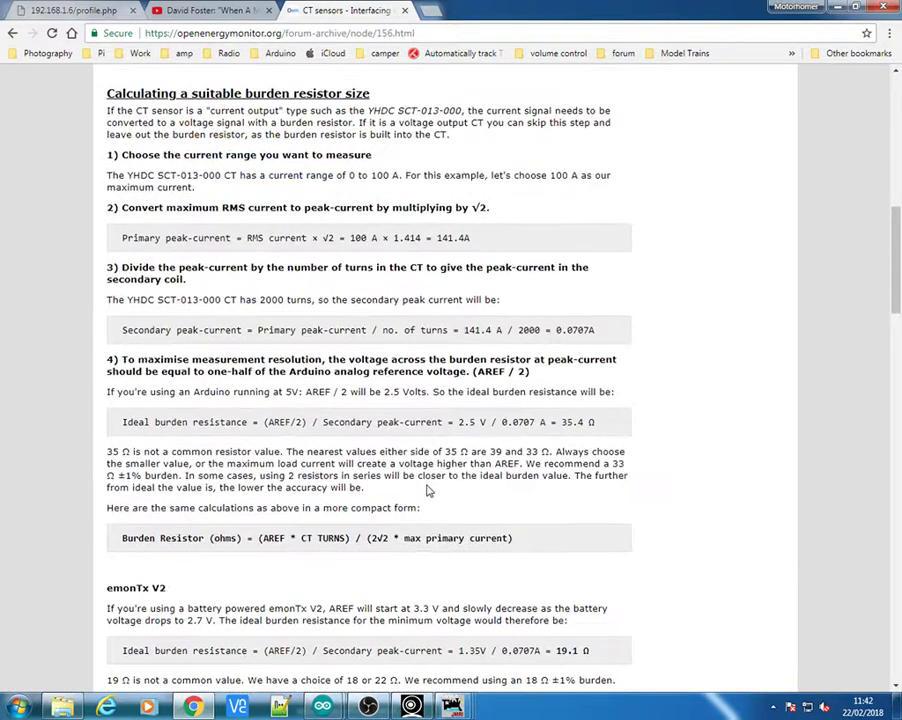
scroll(426, 488, "down", 2)
scroll(425, 487, "up", 6)
scroll(425, 487, "up", 1)
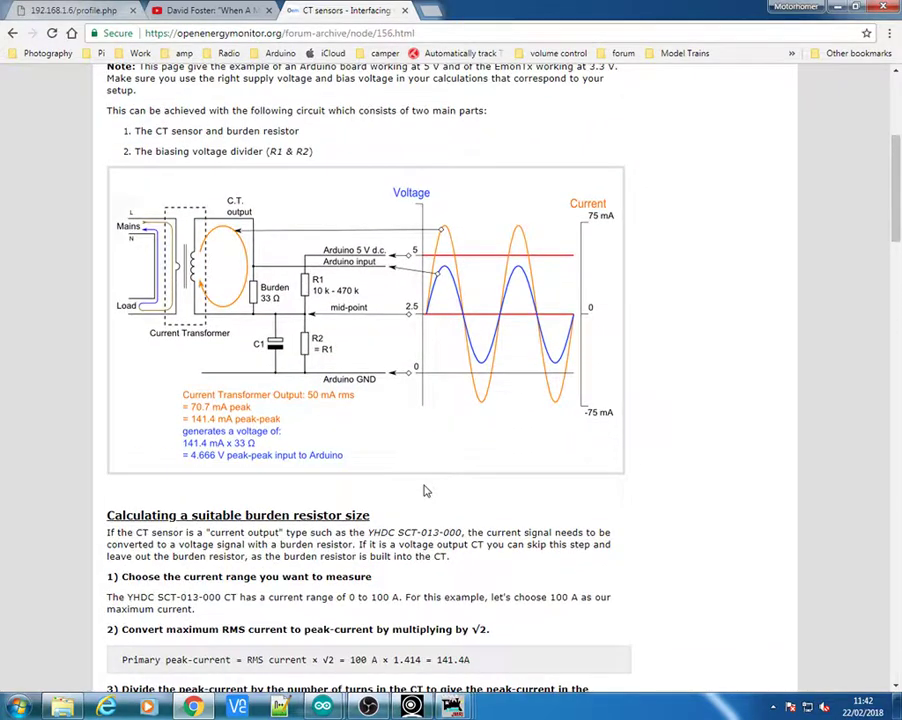
scroll(425, 489, "down", 1)
scroll(425, 489, "up", 1)
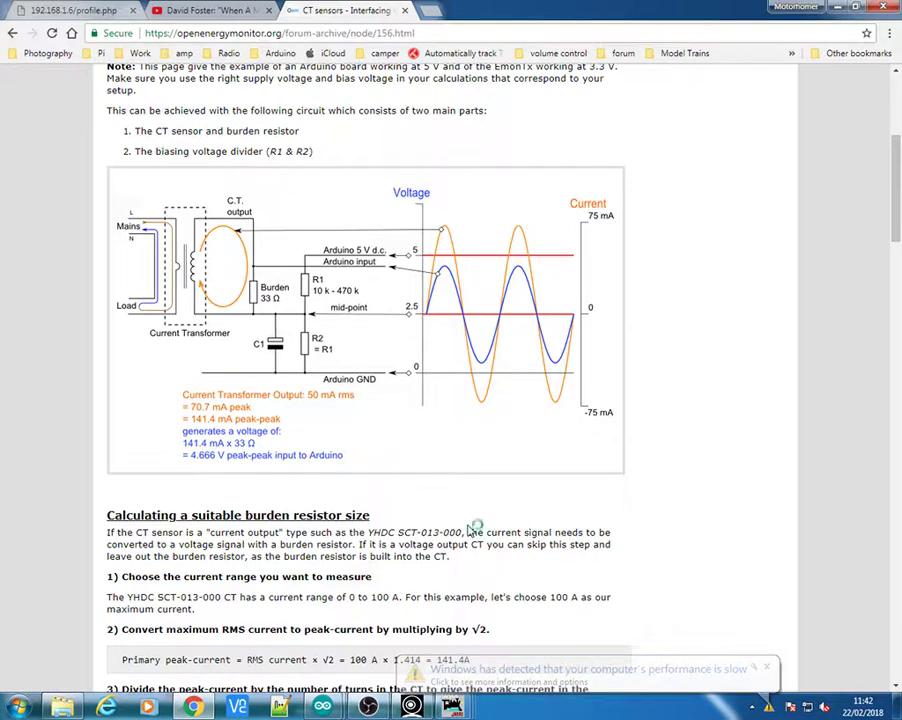
Dismiss the Windows performance notification and open the "Arduino sketch - current only" link in the page's Arduino sketch section
left_click(765, 667)
scroll(437, 530, "down", 10)
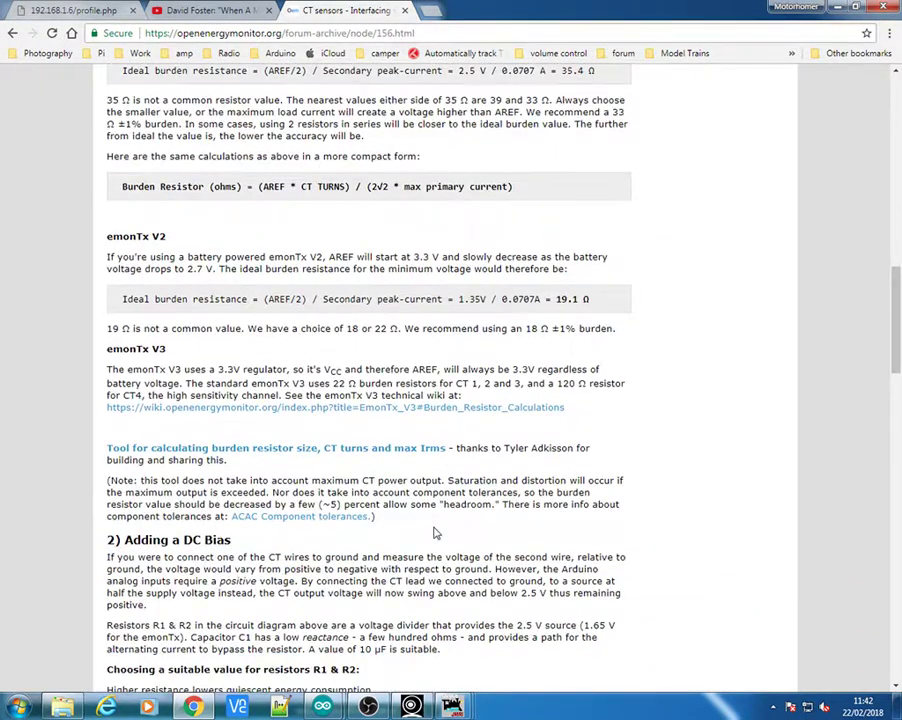
scroll(435, 533, "down", 9)
scroll(435, 533, "up", 3)
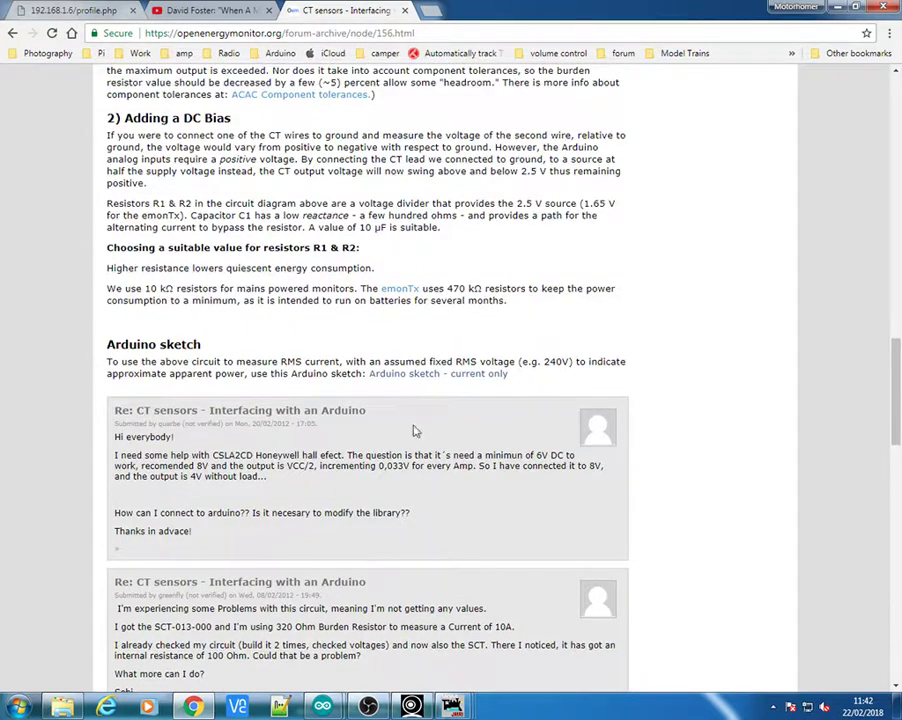
left_click(474, 376)
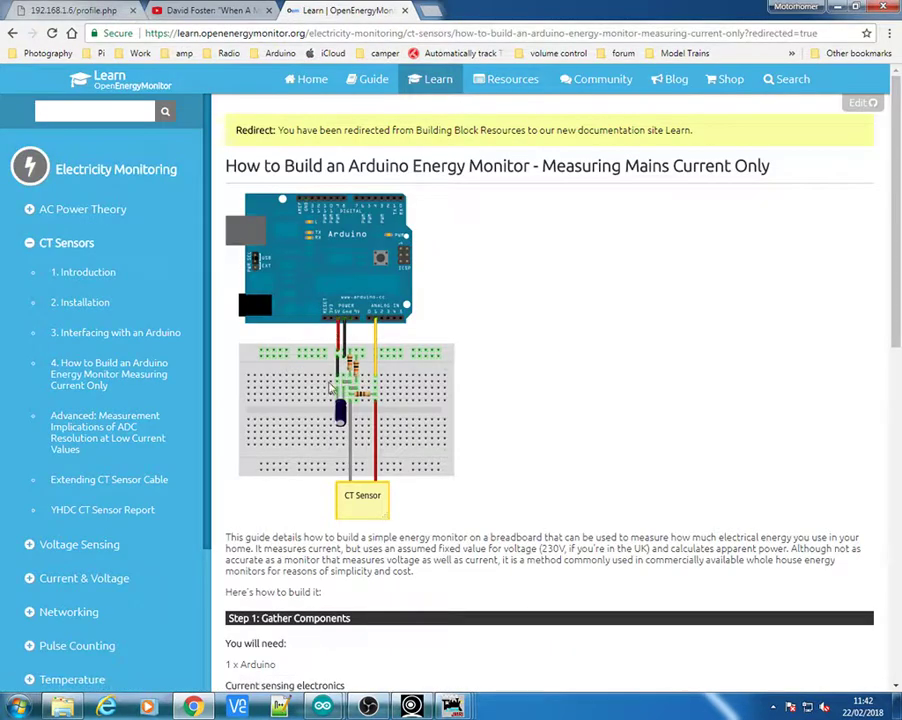
Review the components list and highlight the "current only" example code in the energy monitor guide
scroll(466, 464, "down", 2)
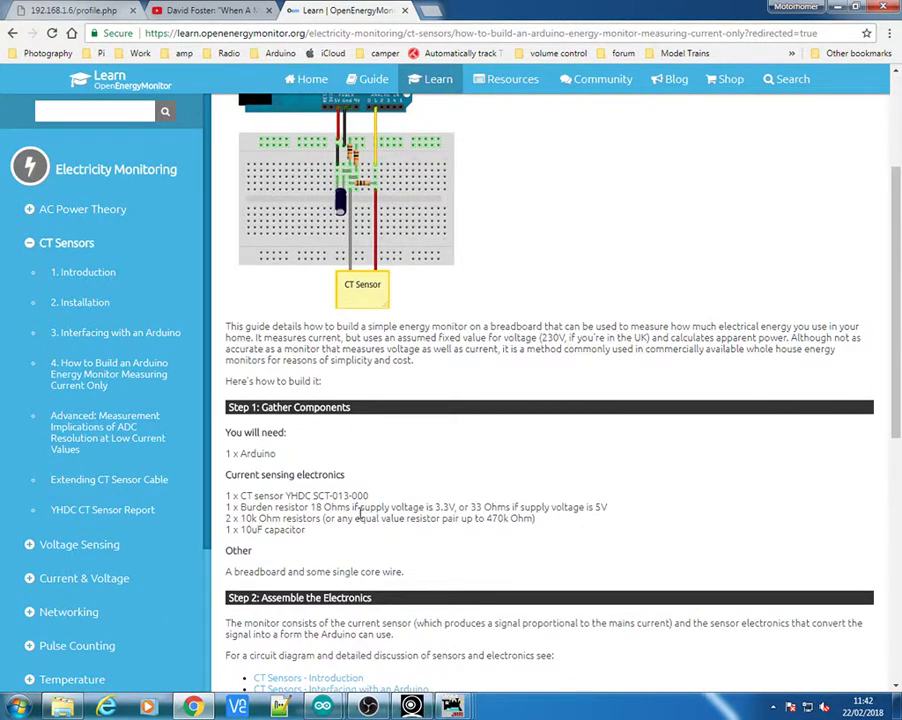
scroll(358, 515, "down", 2)
scroll(356, 534, "down", 3)
scroll(348, 550, "down", 1)
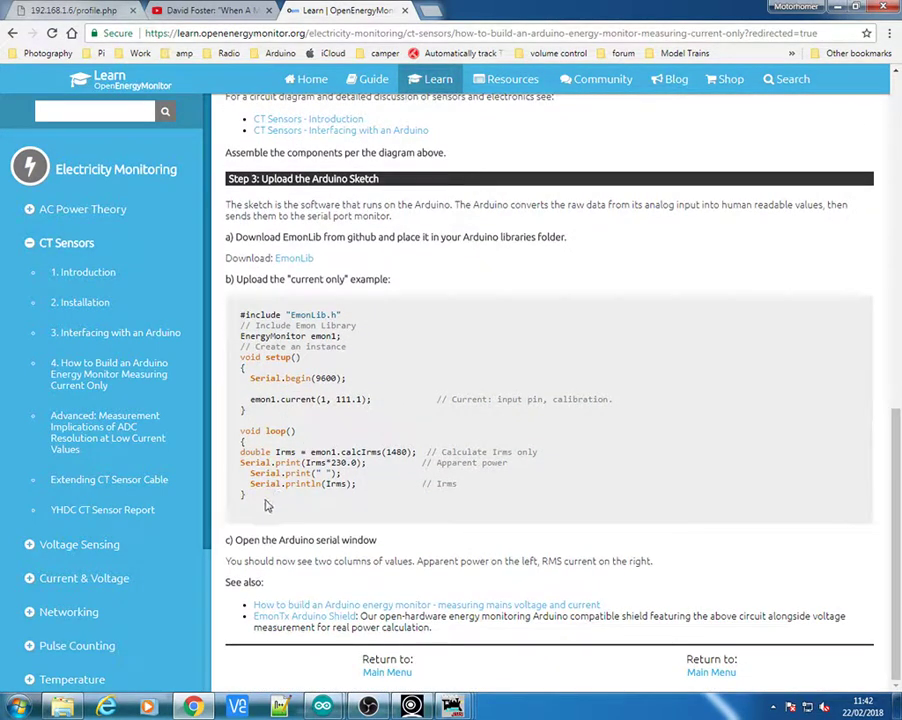
left_click_drag(246, 495, 237, 318)
left_click(453, 280)
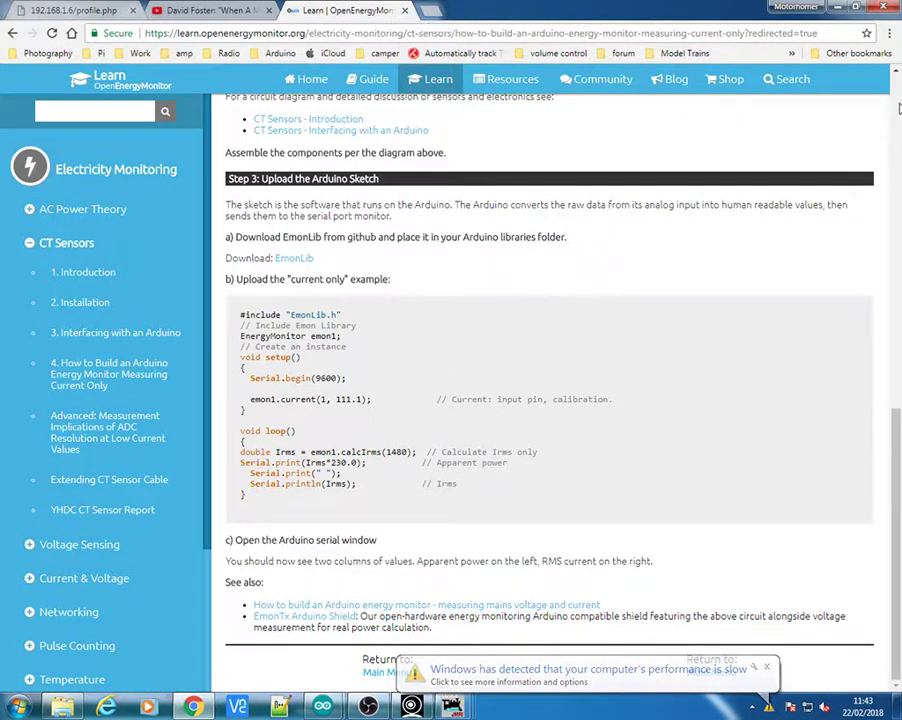
Return to the breadboard wiring diagram at the start of the guide and switch to the WebcamViewer camera feed
scroll(844, 186, "up", 15)
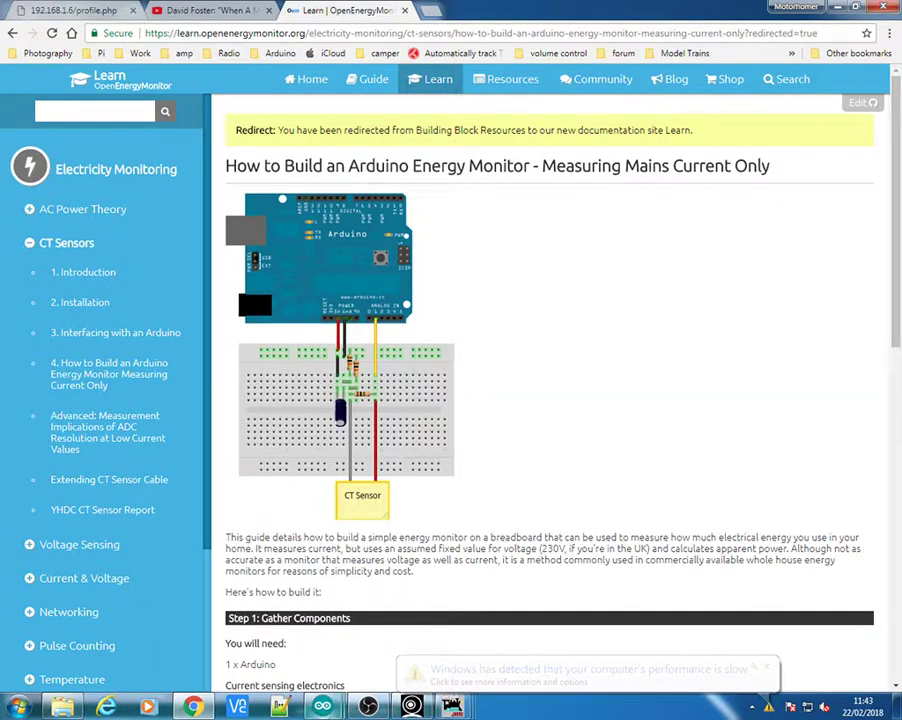
mouse_move(322, 706)
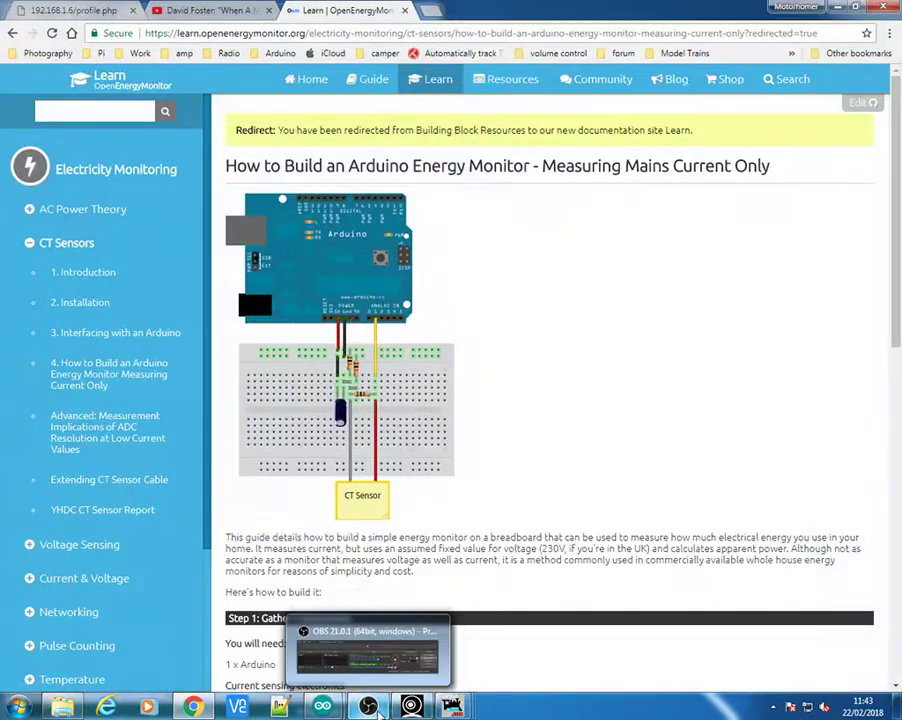
left_click(368, 706)
left_click(360, 708)
left_click(411, 706)
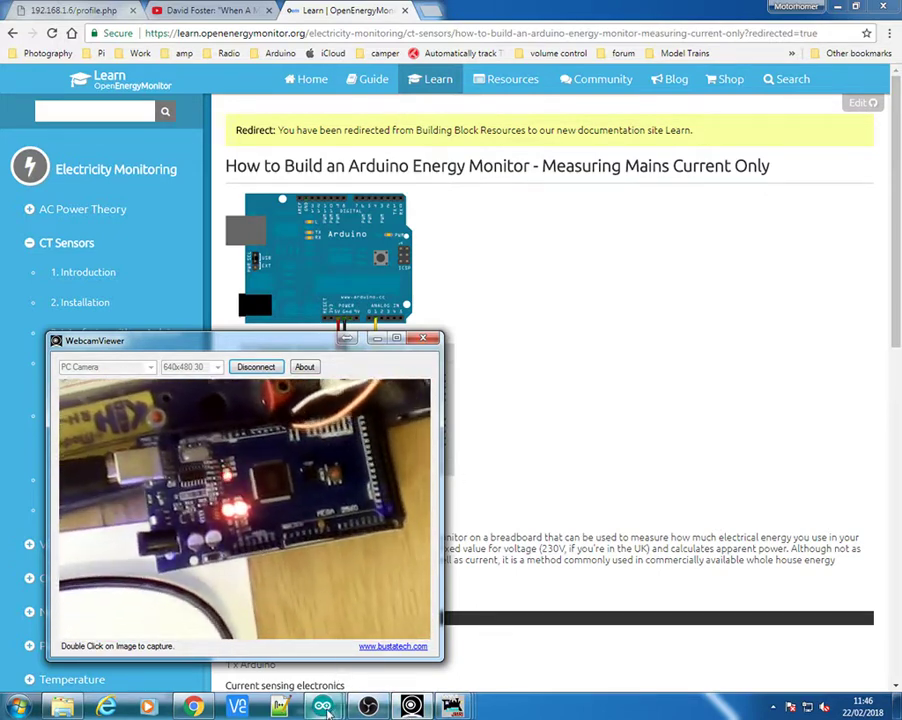
Switch to the CT_Emon sketch in the Arduino IDE and highlight its EmonLib.h include line
mouse_move(324, 708)
left_click(264, 627)
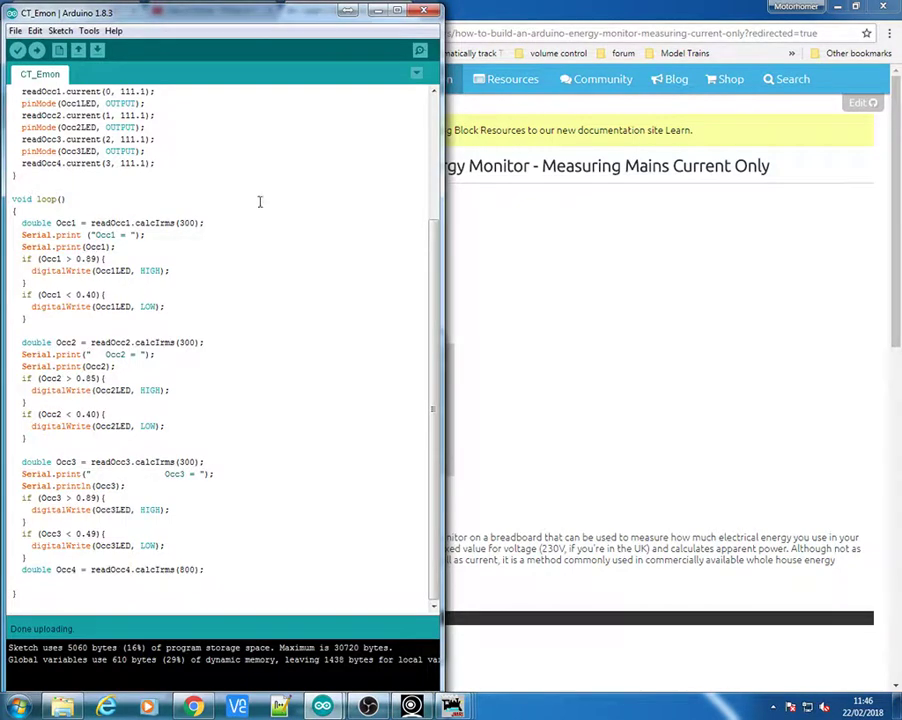
scroll(216, 290, "up", 5)
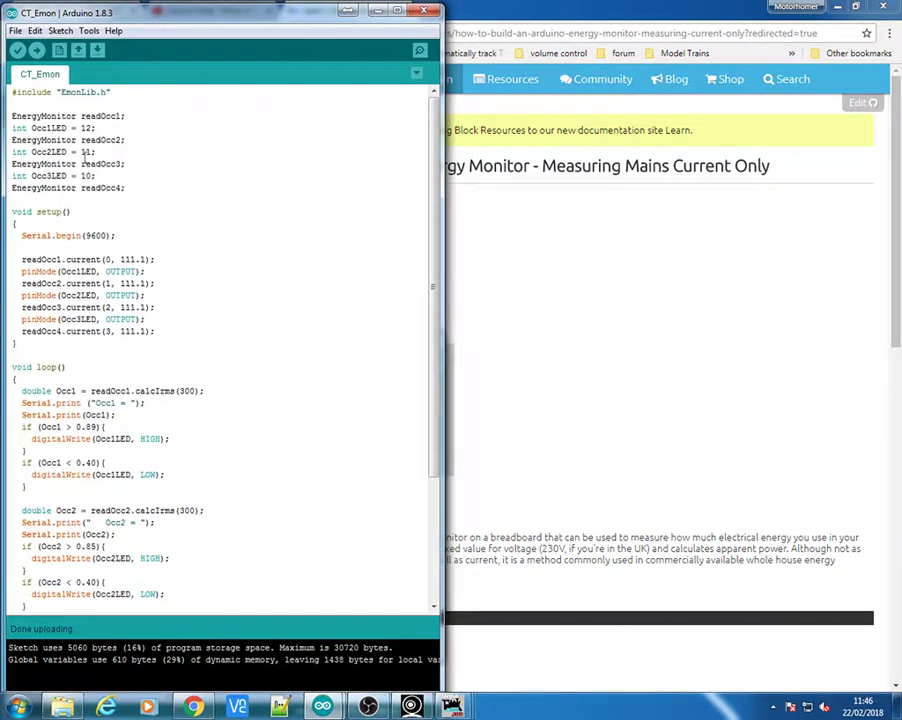
left_click_drag(132, 91, 12, 91)
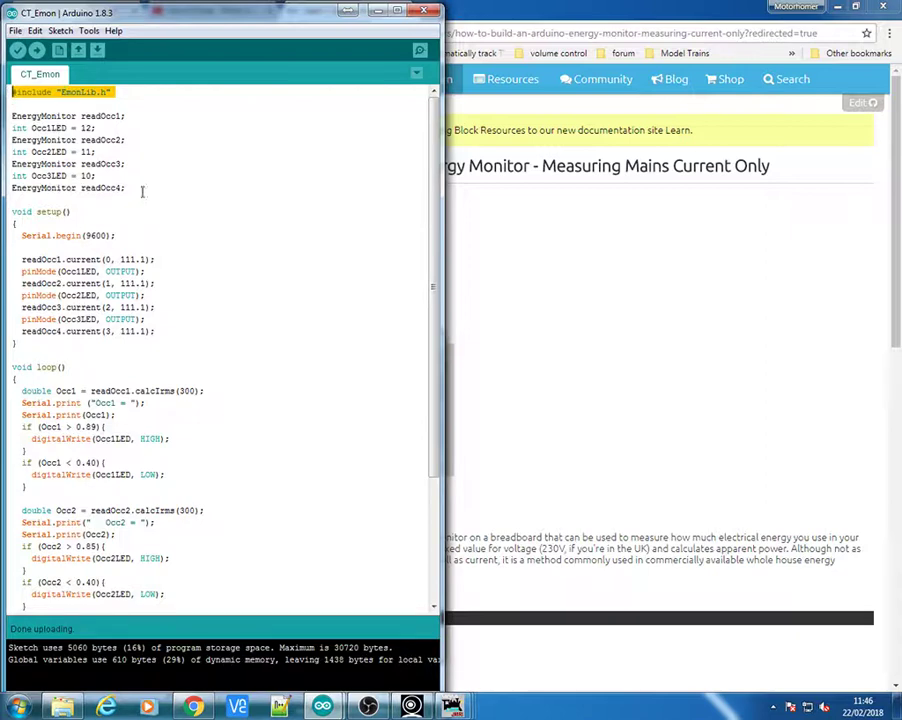
Highlight the EnergyMonitor declarations and LED pin assignments for the occupancy sensors one after another
left_click(146, 116)
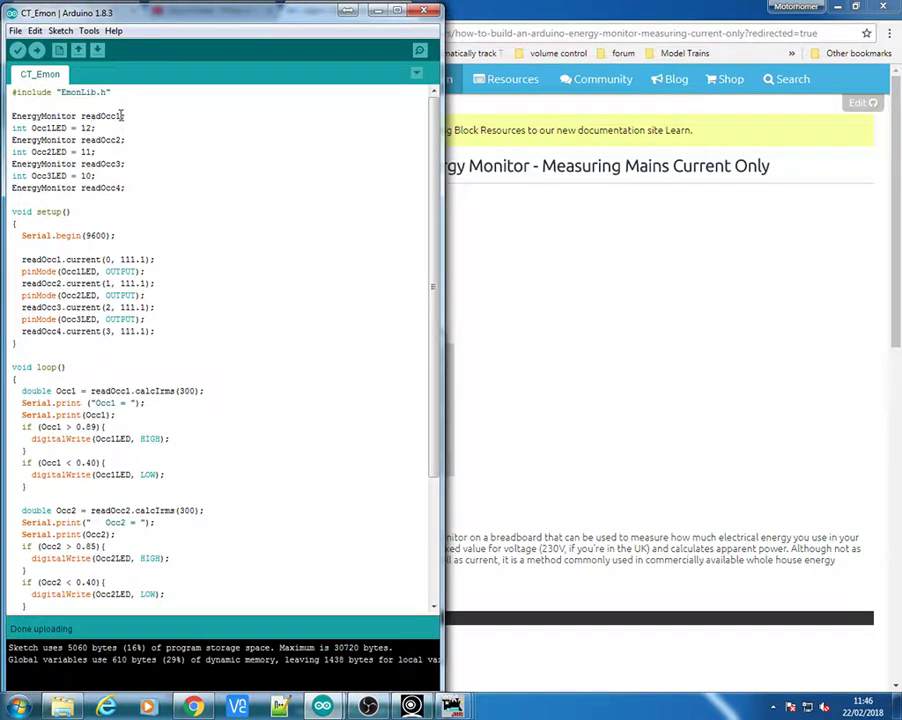
double_click(110, 116)
left_click(101, 127)
left_click_drag(99, 127, 13, 127)
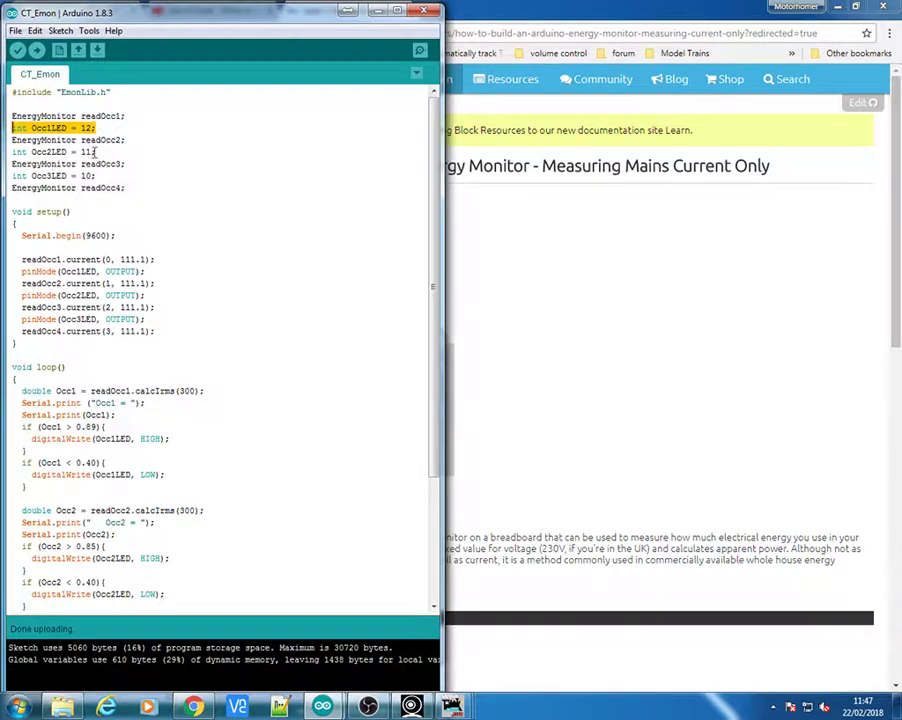
left_click_drag(95, 152, 12, 140)
left_click_drag(96, 176, 12, 164)
left_click_drag(126, 188, 12, 188)
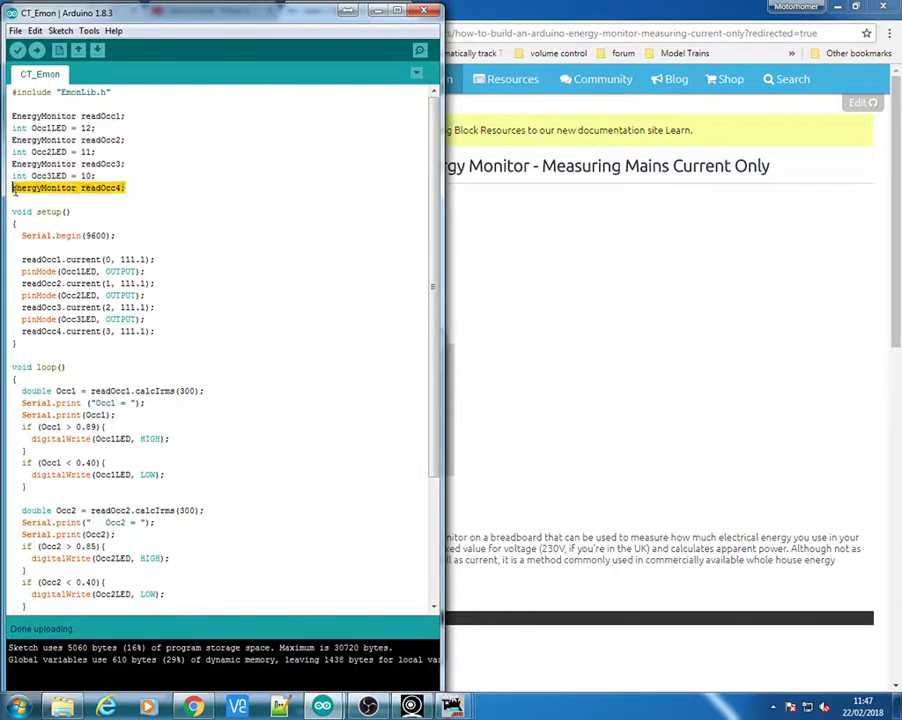
Highlight the Serial.begin line in setup, plus the input pin and calibration value of readOcc1.current
left_click(145, 227)
left_click_drag(113, 236, 31, 236)
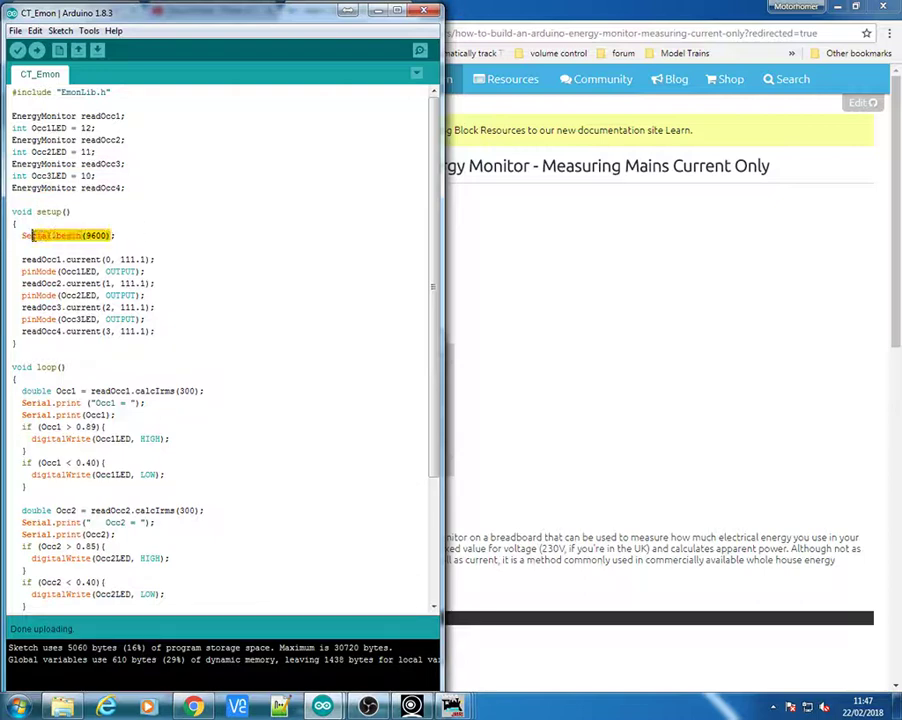
left_click(181, 296)
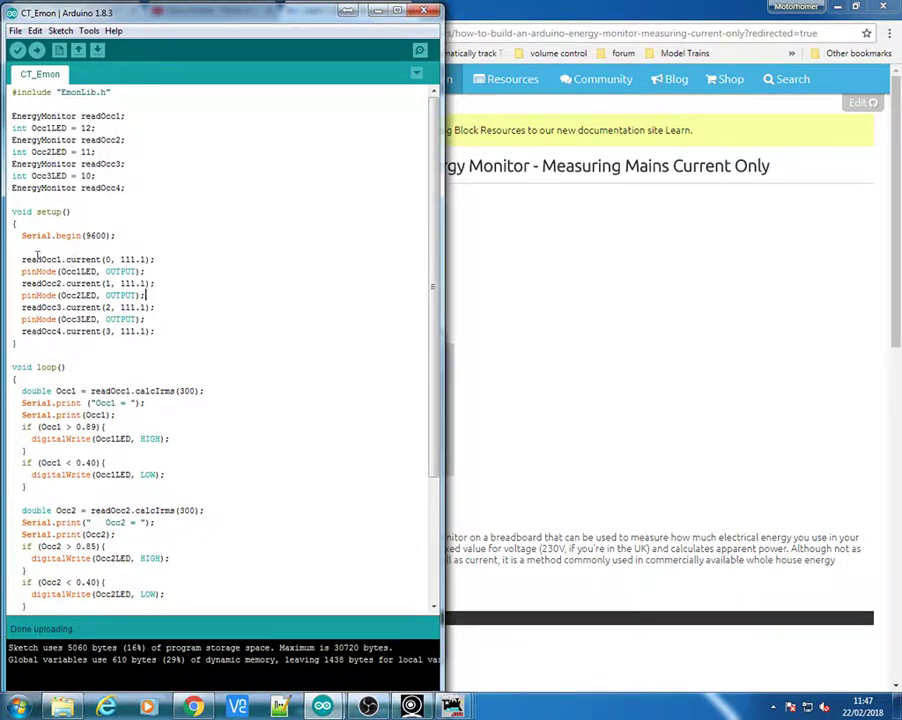
left_click(108, 259)
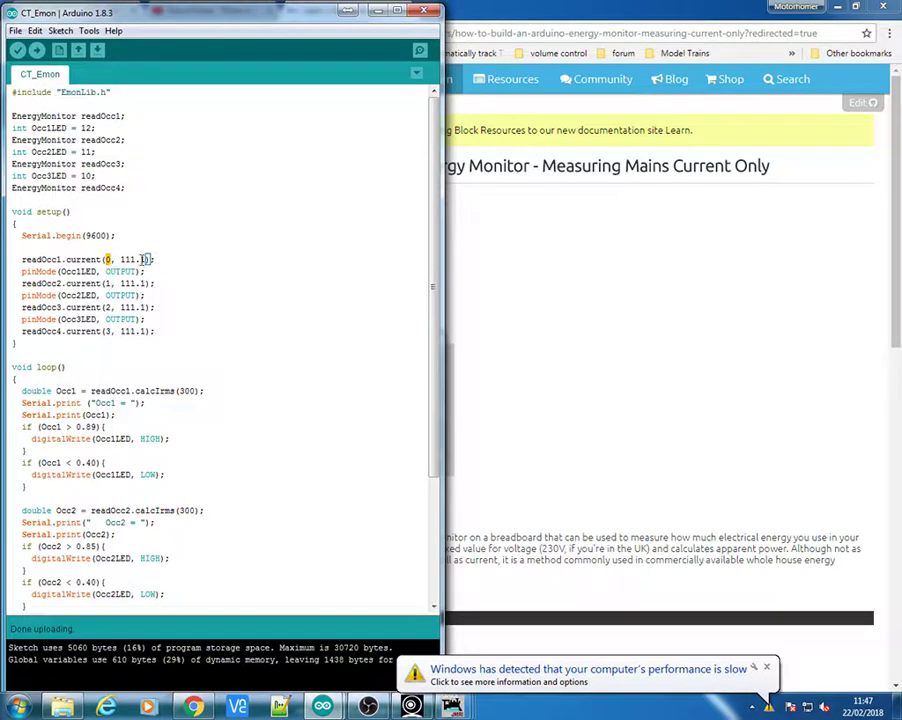
left_click_drag(121, 259, 142, 259)
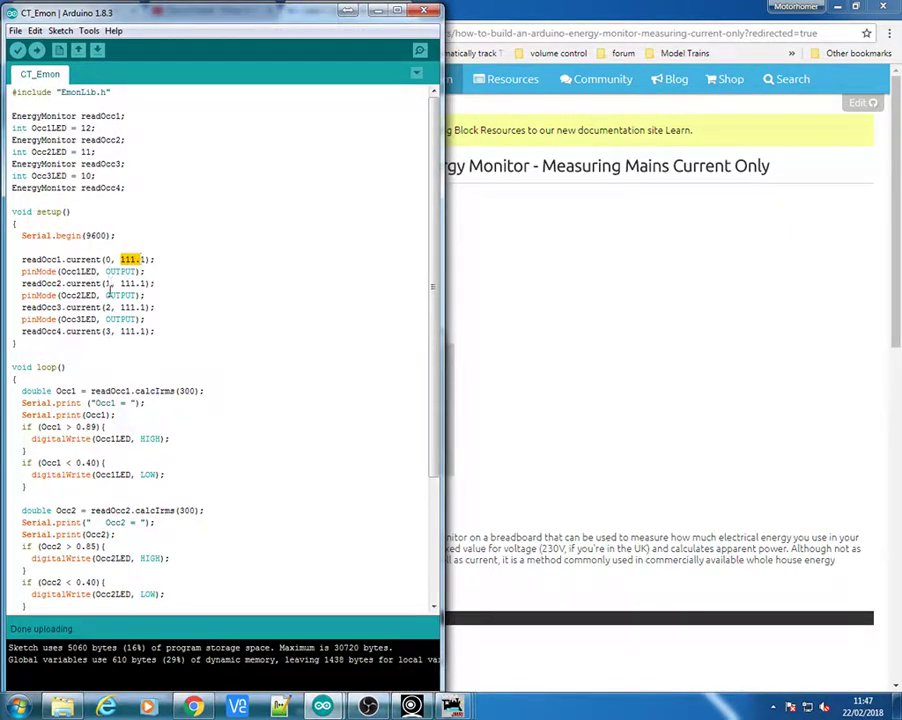
Point out the analog input numbers in the current() calls of readOcc1 to readOcc4
left_click(108, 283)
left_click(107, 307)
left_click(110, 332)
double_click(108, 332)
double_click(107, 259)
double_click(107, 283)
double_click(107, 307)
Highlight the readOcc1 name in setup and in its declaration, plus the pinMode line for Occ1LED
left_click_drag(62, 259, 21, 259)
left_click_drag(122, 115, 81, 115)
left_click(157, 259)
left_click_drag(148, 271, 22, 271)
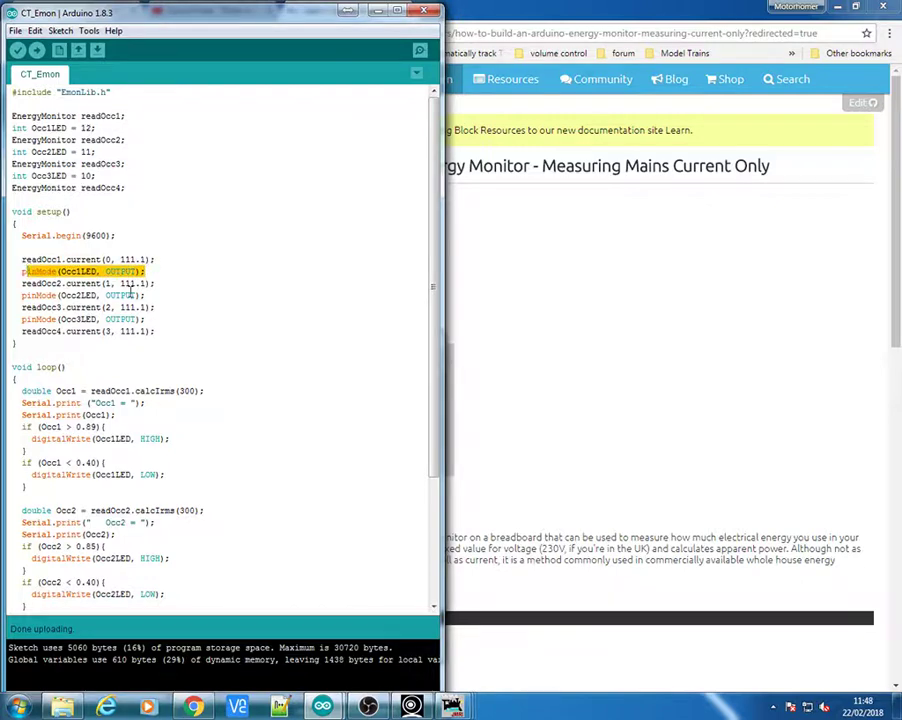
left_click(151, 295)
left_click(54, 295)
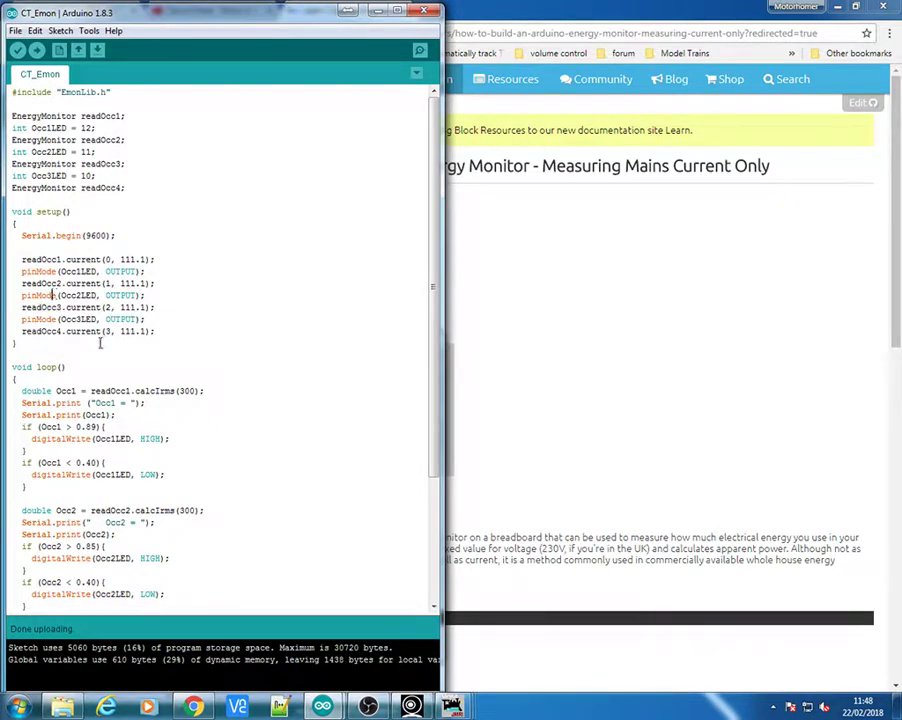
Highlight the Occ1 variable, the readOcc1 object and the calcIrms sample count in the first line of the loop
scroll(148, 399, "down", 3)
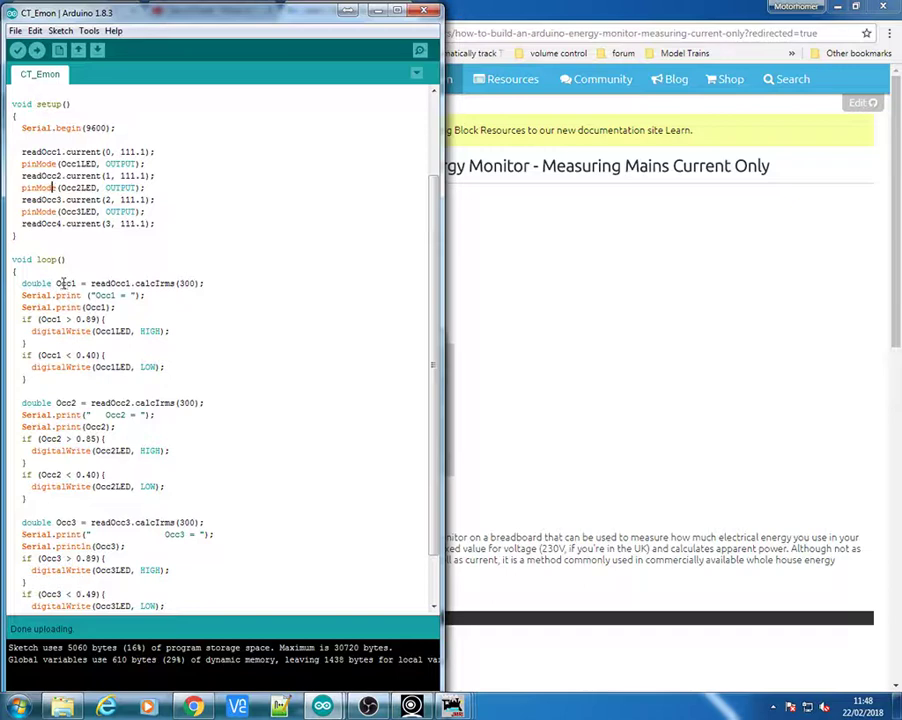
double_click(66, 283)
double_click(97, 283)
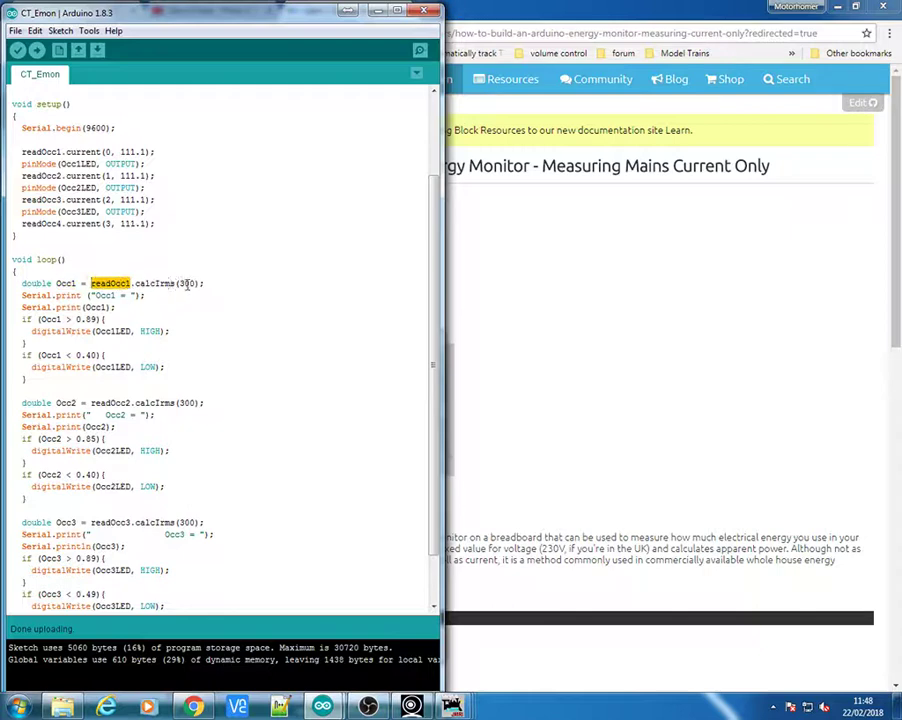
double_click(187, 283)
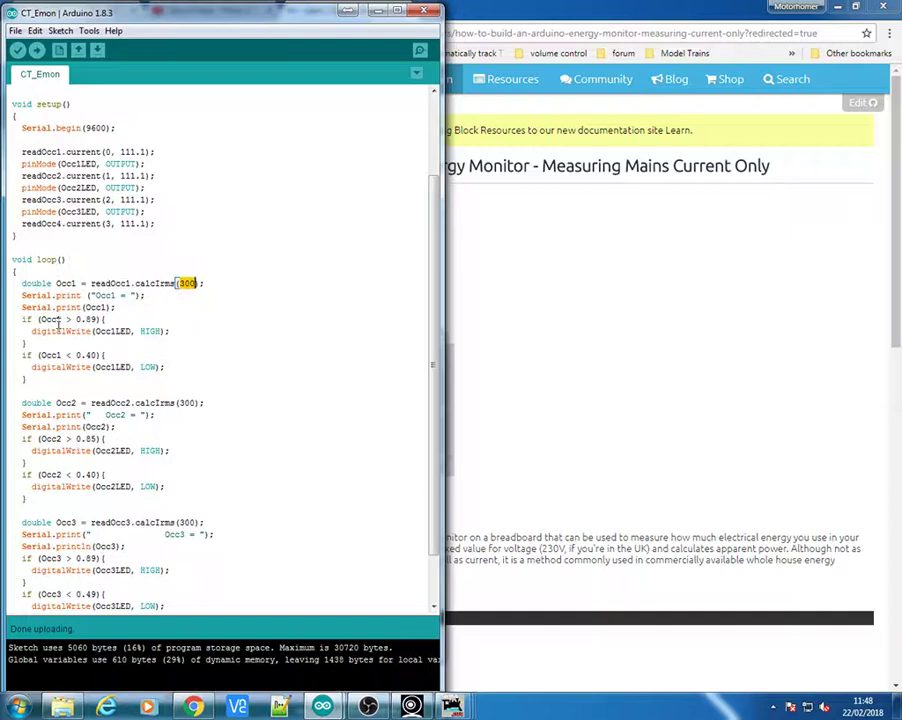
left_click(196, 285)
Highlight the calcIrms sample count in the browser guide's example code for comparison, and return to the CT_Emon sketch
left_click(192, 708)
scroll(320, 600, "down", 6)
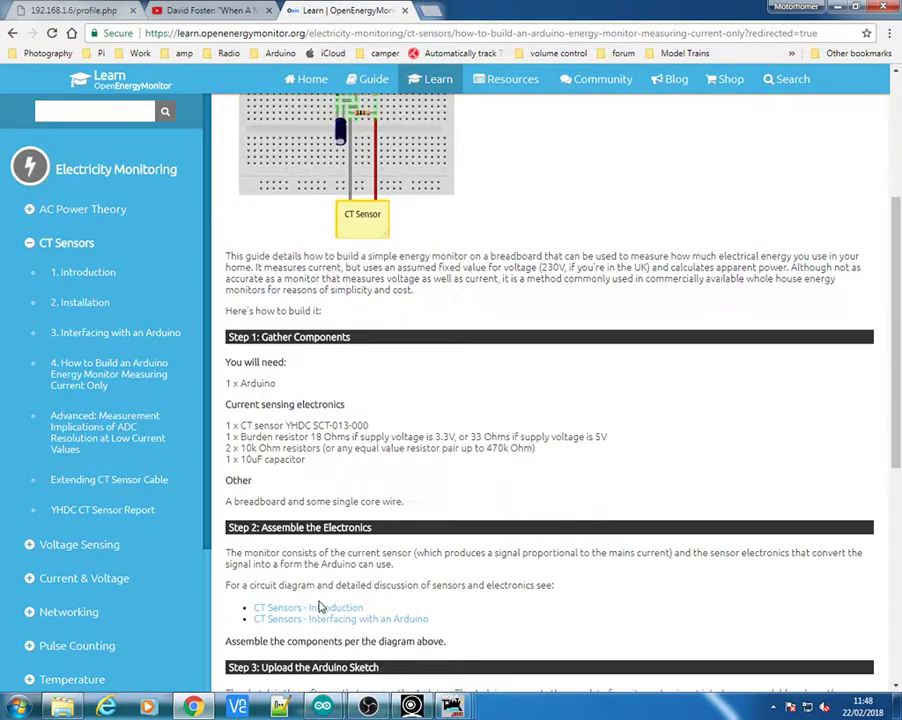
scroll(320, 606, "down", 1)
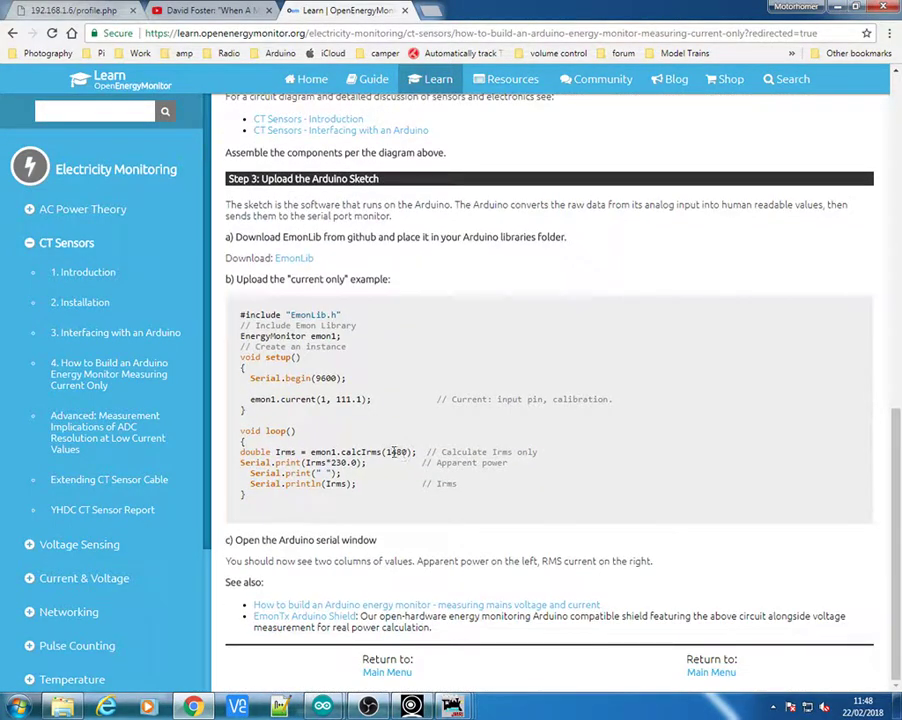
double_click(406, 452)
left_click(322, 706)
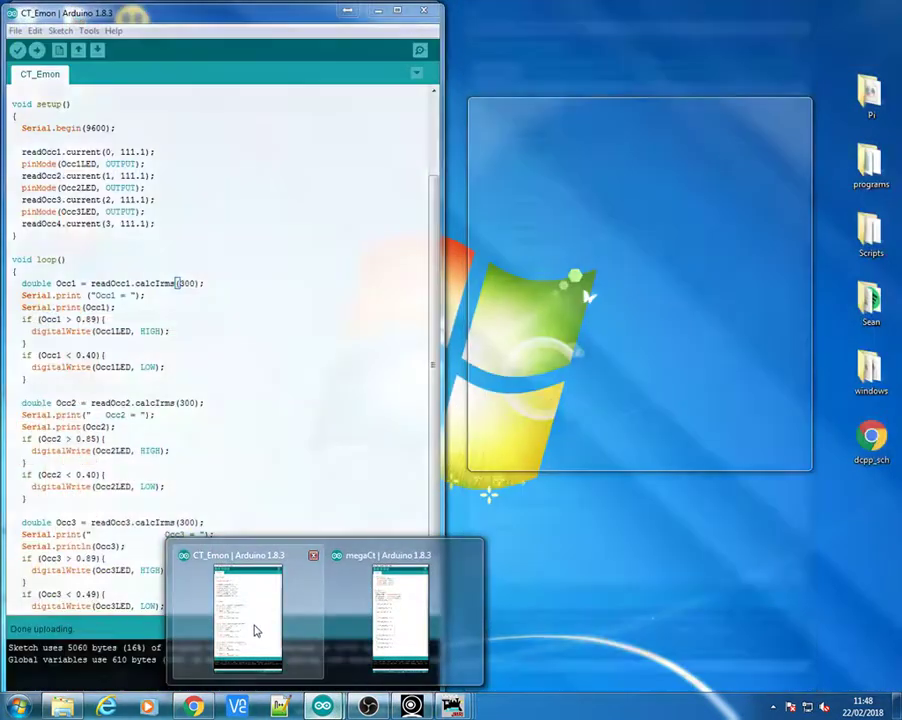
left_click(256, 628)
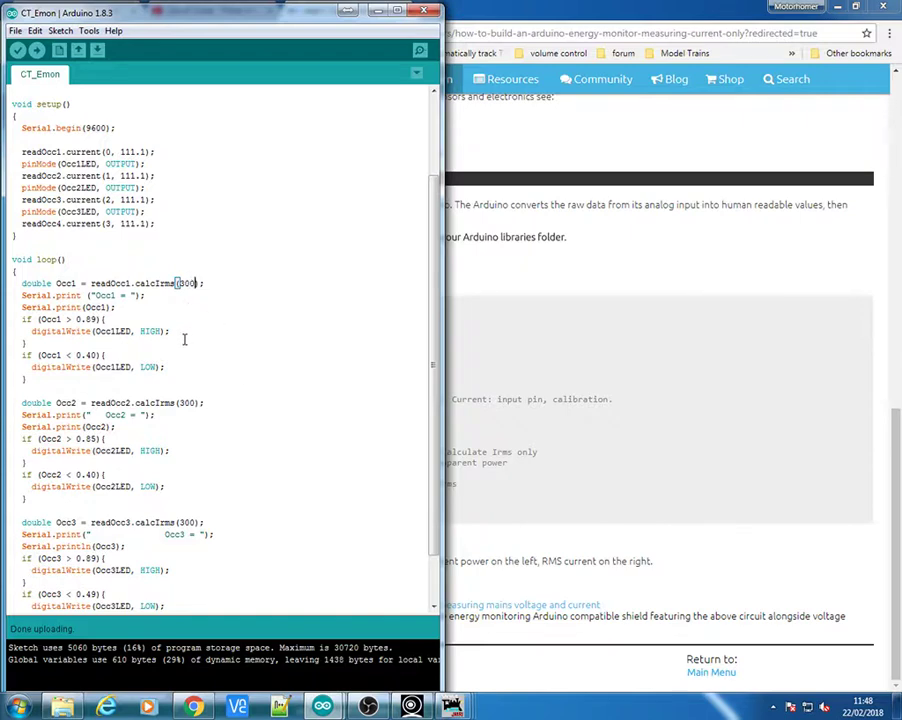
Highlight the two Serial.print lines for Occ1 in the loop of the CT_Emon sketch
key("Right")
key("Right")
key("Right")
left_click_drag(116, 308, 13, 296)
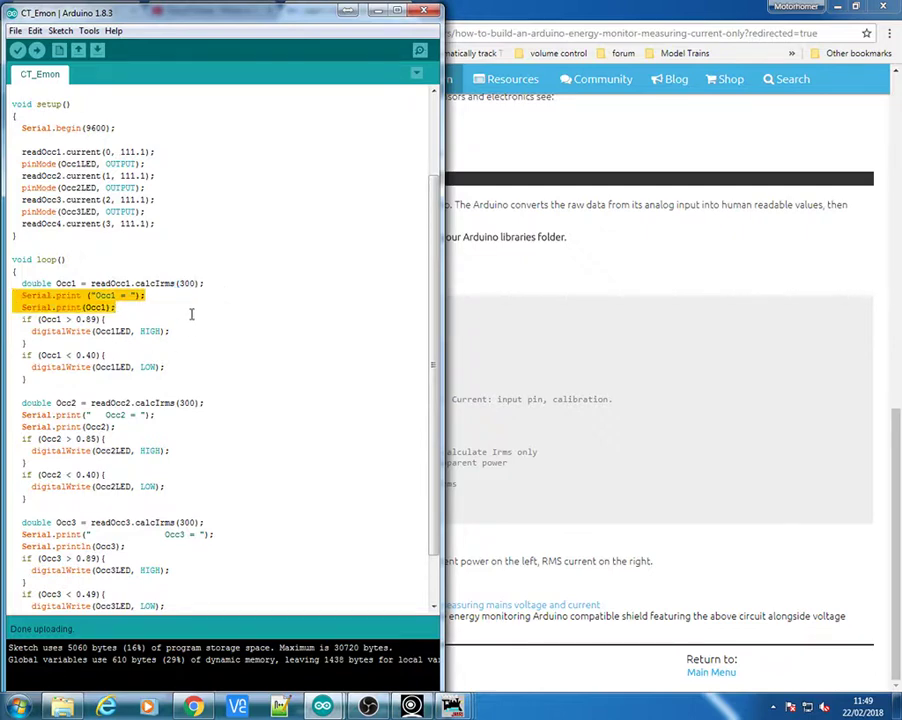
left_click(21, 295)
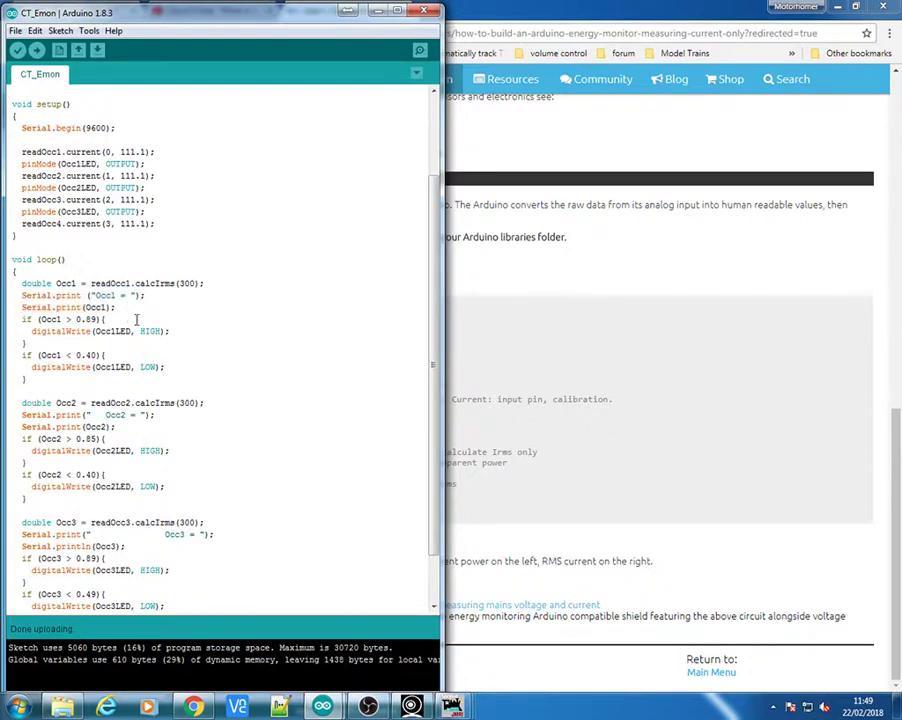
Point out the two if blocks that switch Occ1LED HIGH above 0.89 and LOW below 0.40
left_click(222, 340)
scroll(222, 340, "down", 1)
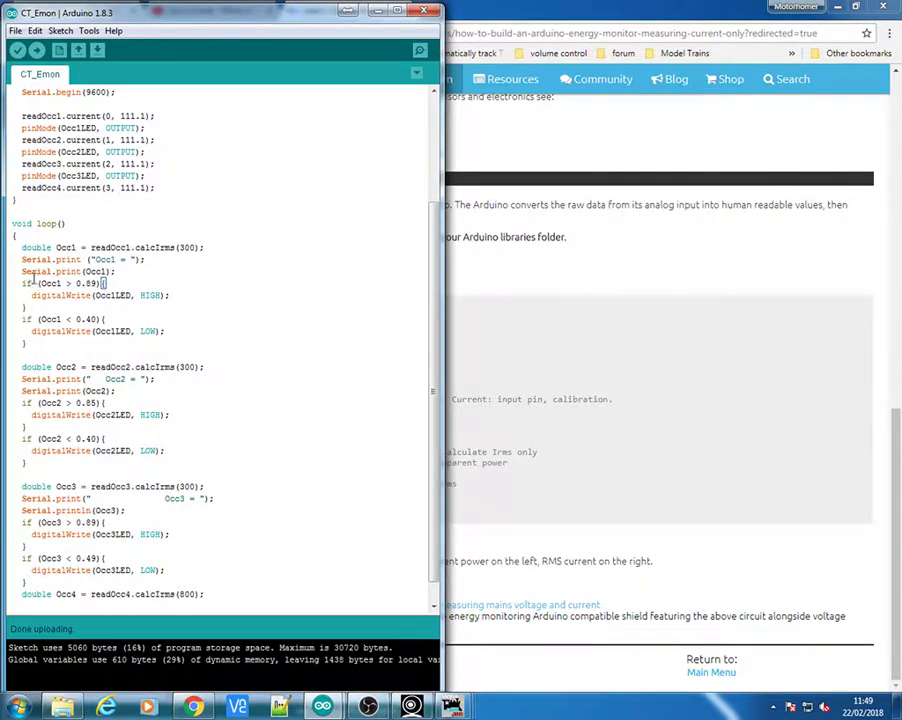
left_click(97, 284)
left_click(92, 307)
left_click(87, 319)
left_click(122, 316)
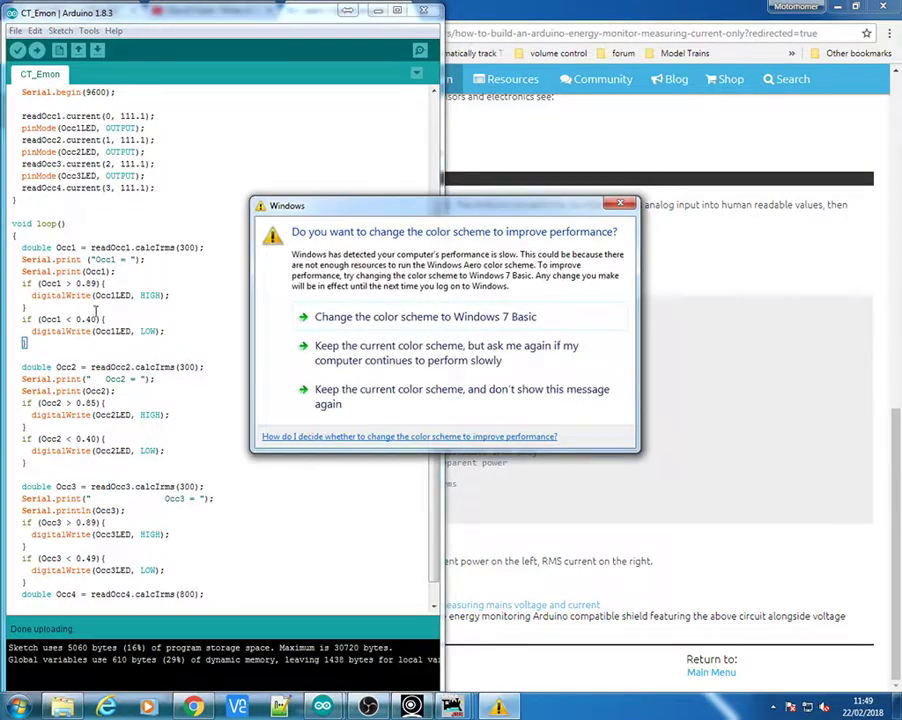
Dismiss the Windows color scheme dialog and the slow performance notification
key("Escape")
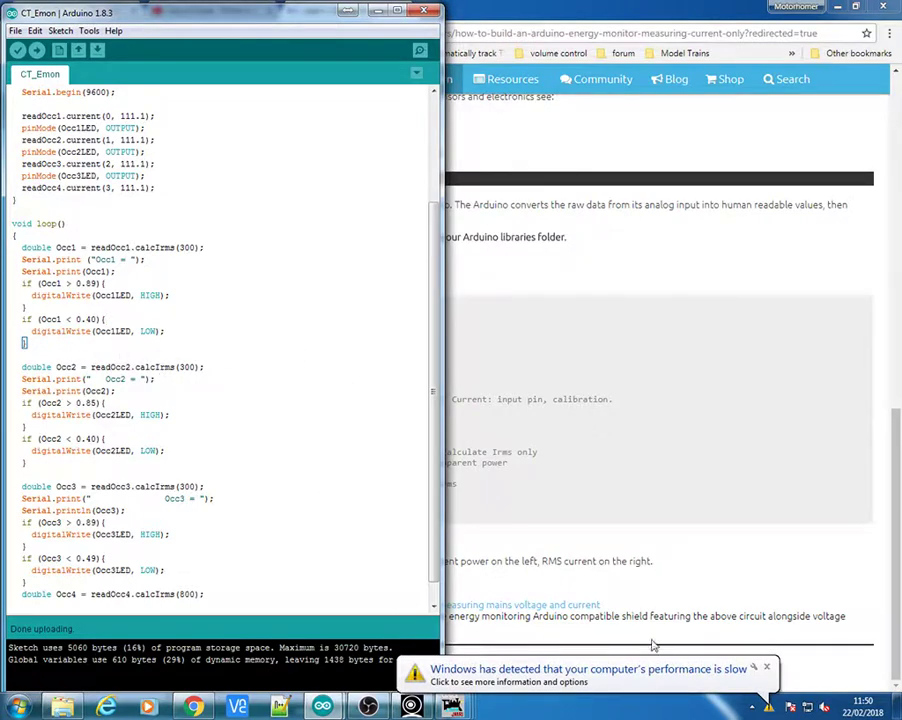
left_click(765, 670)
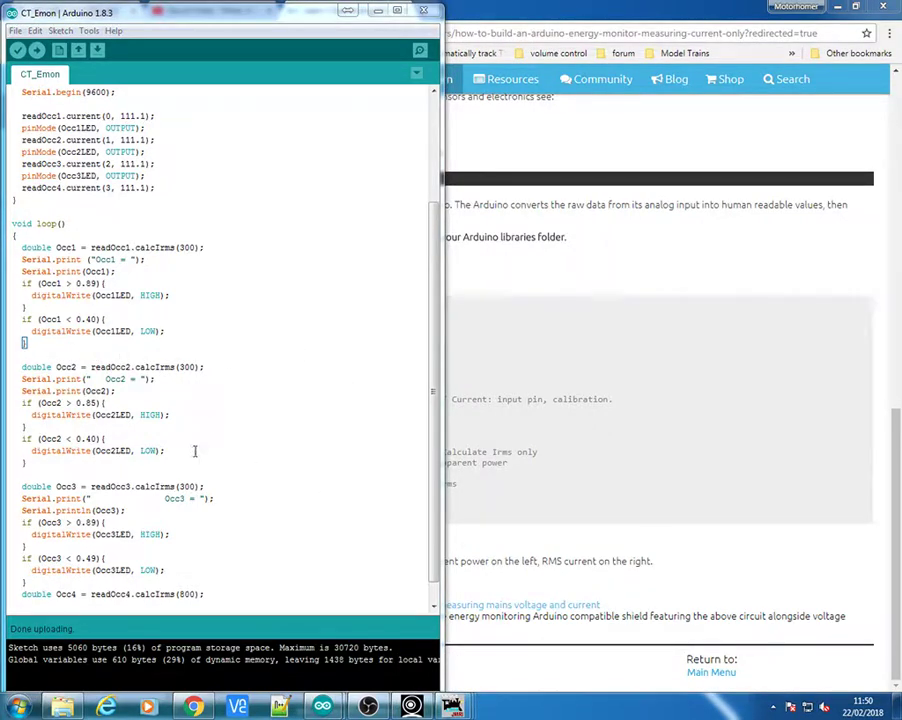
Bring up WebcamViewer and place its window beside the CT_Emon sketch so the code stays readable
left_click(411, 706)
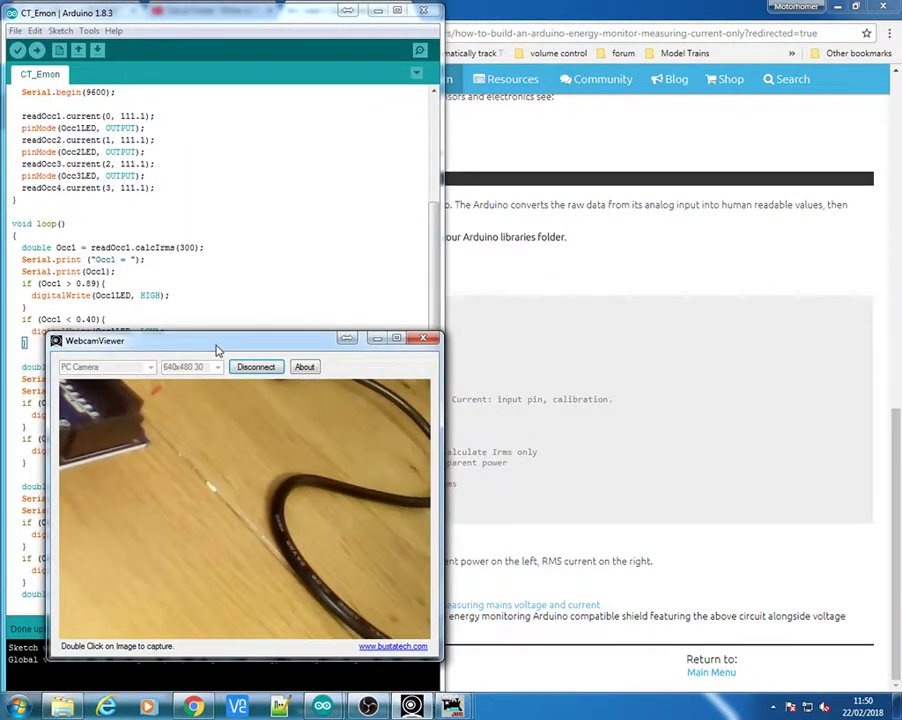
left_click_drag(217, 350, 227, 282)
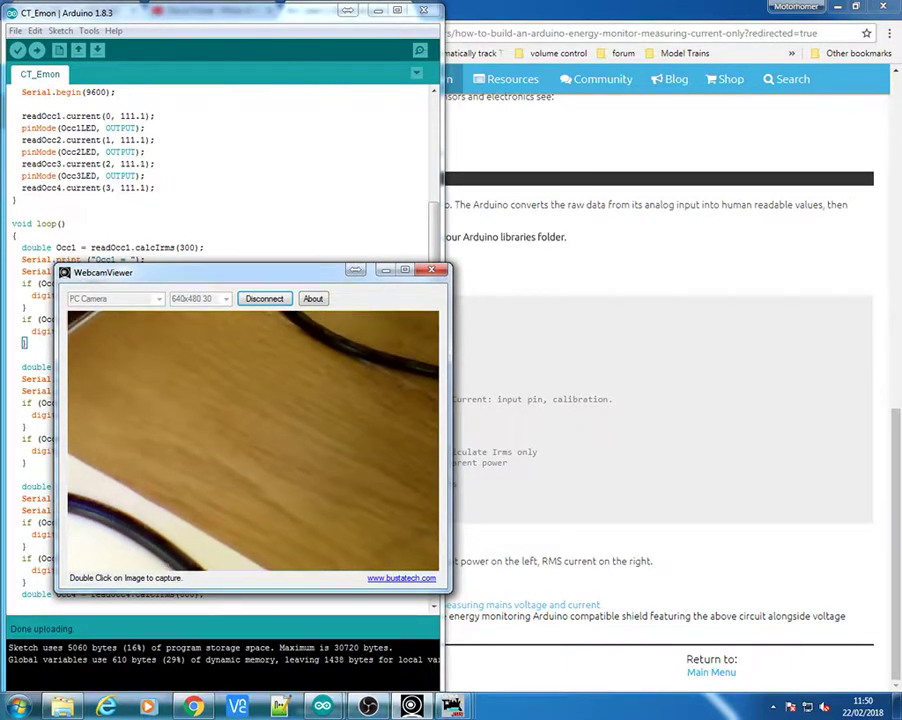
left_click(167, 104)
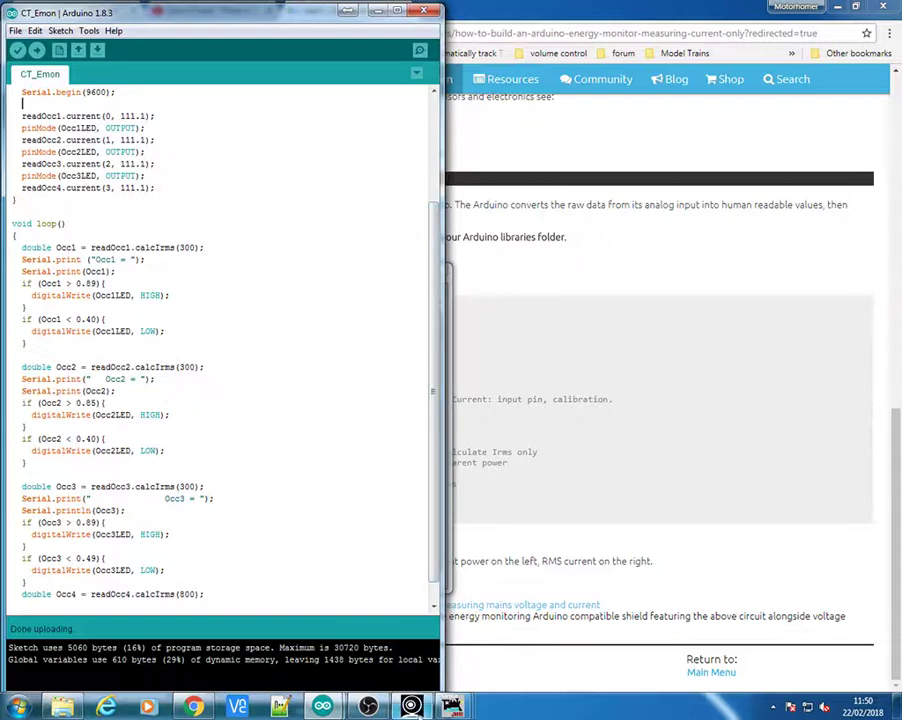
left_click(411, 707)
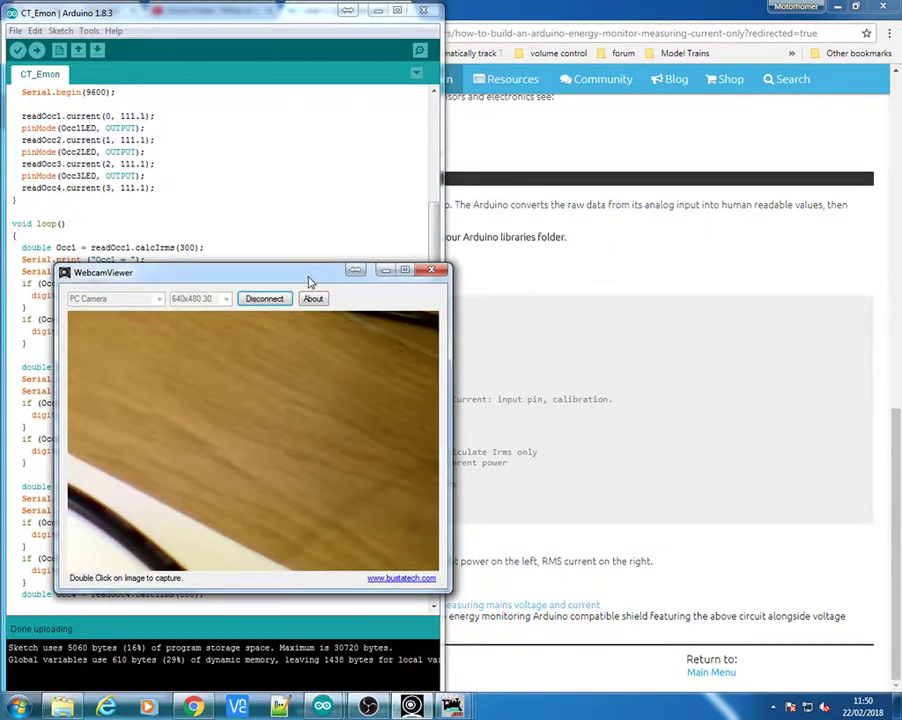
left_click_drag(316, 279, 673, 265)
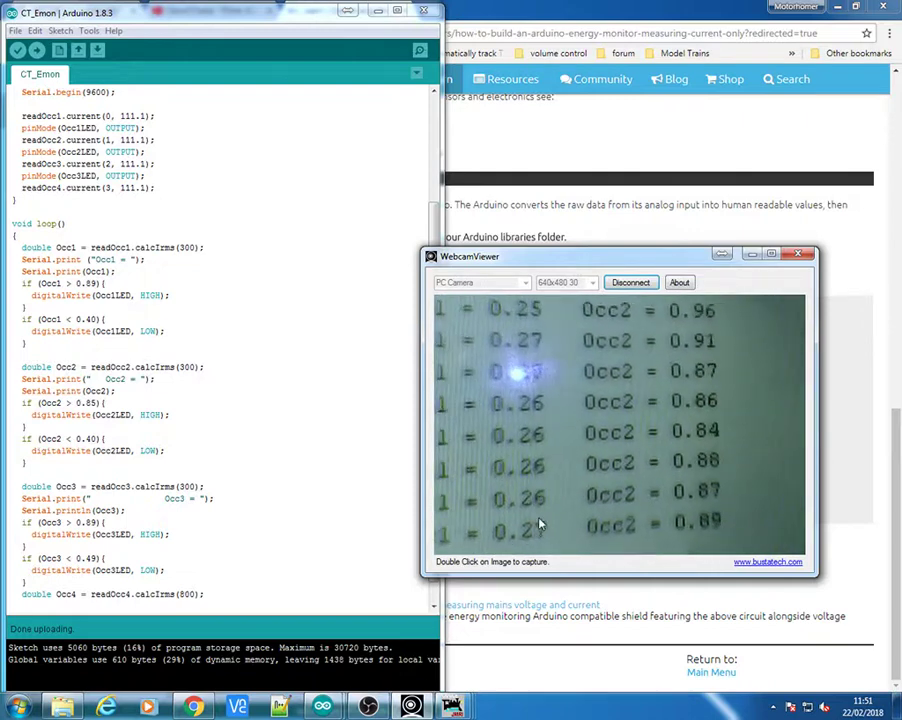
Highlight the 0.40 threshold and the calcIrms sample count for Occ1 in the CT_Emon sketch
double_click(86, 318)
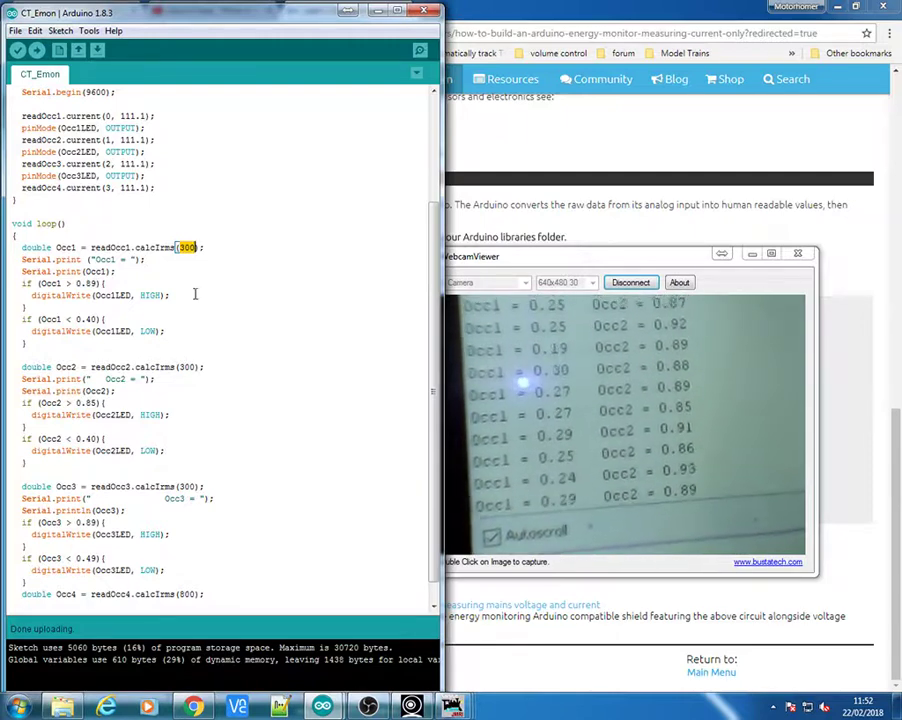
left_click(184, 250)
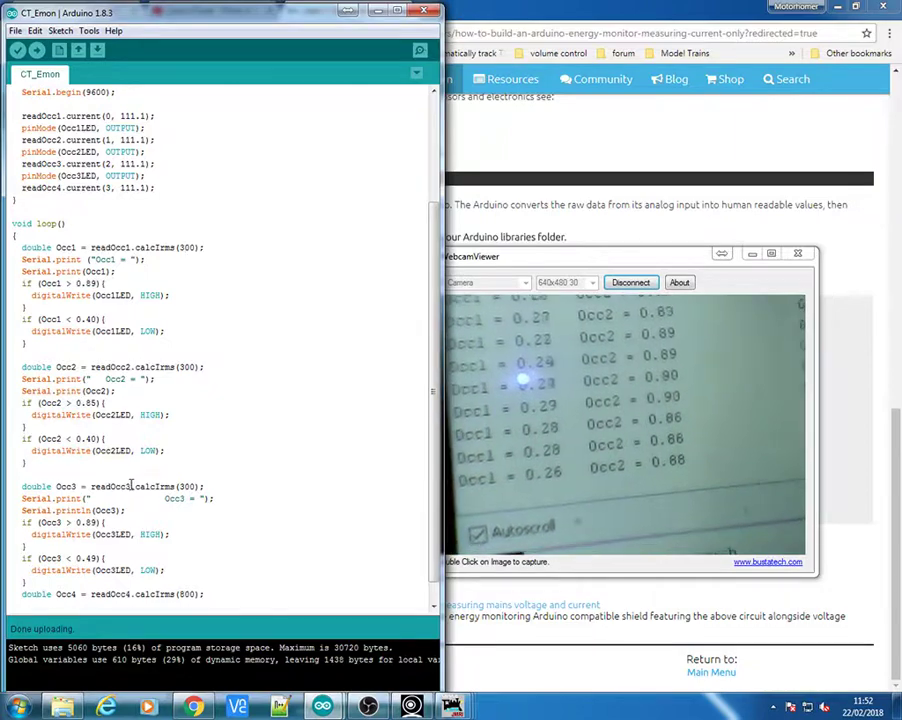
Switch to the megaCt sketch and highlight its CMRI and Auto485 includes, defines and bus setup lines
mouse_move(322, 706)
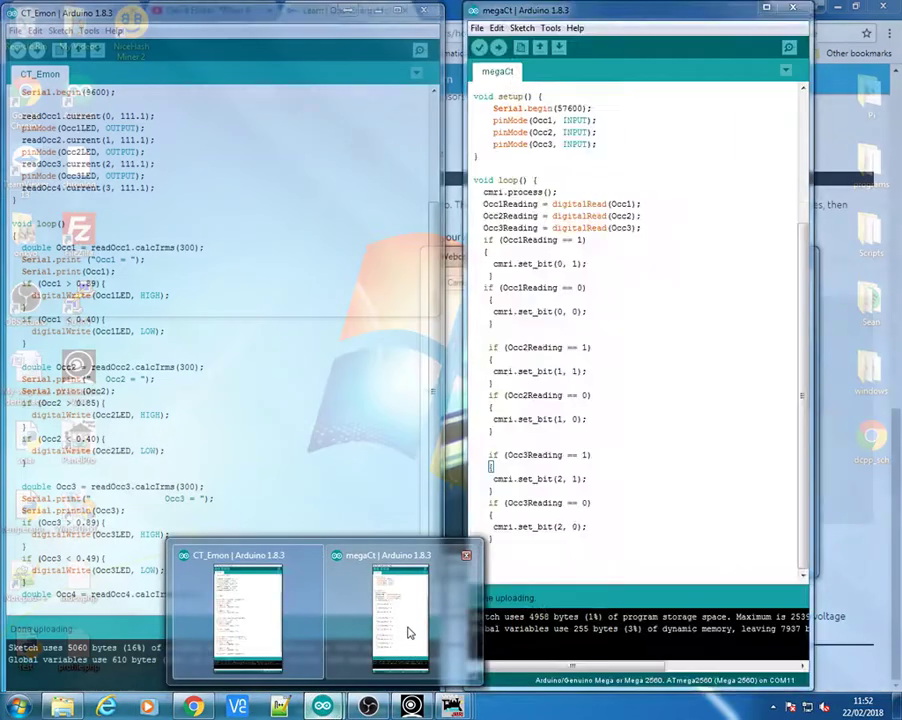
left_click(408, 636)
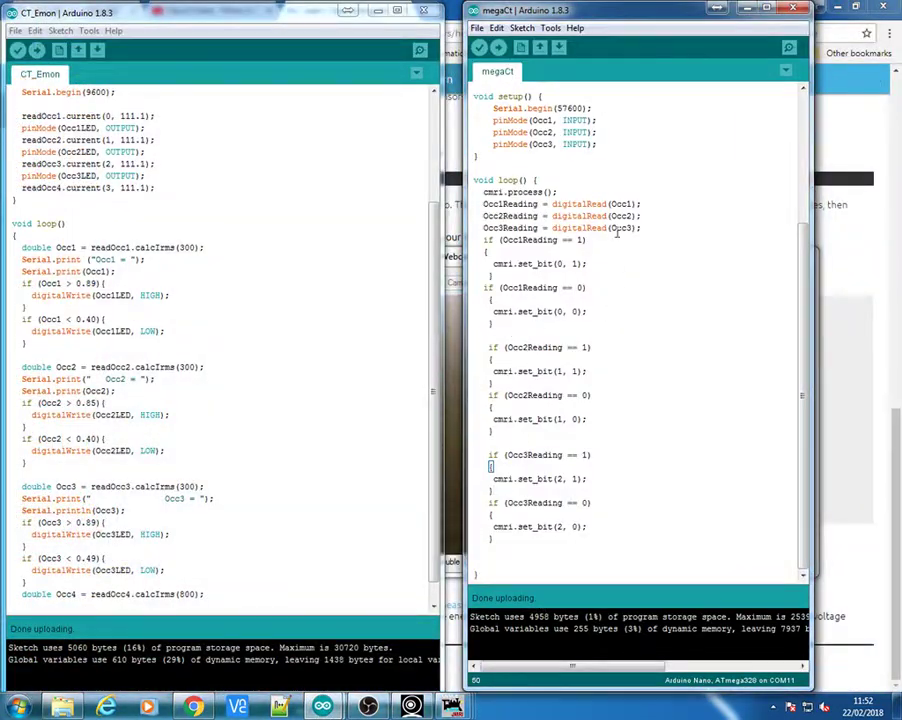
scroll(703, 190, "up", 5)
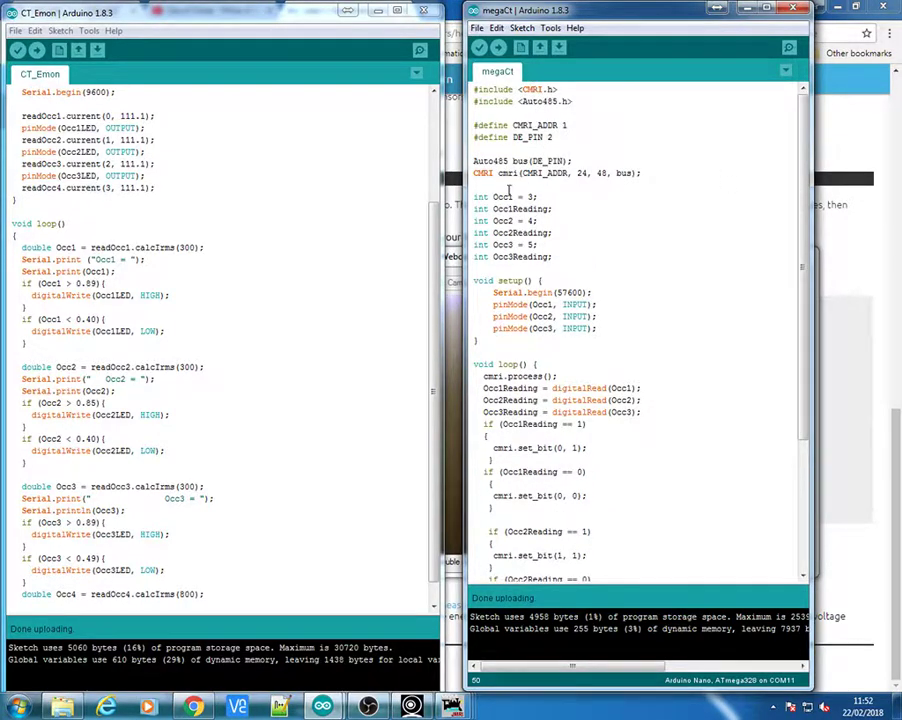
left_click_drag(658, 172, 474, 89)
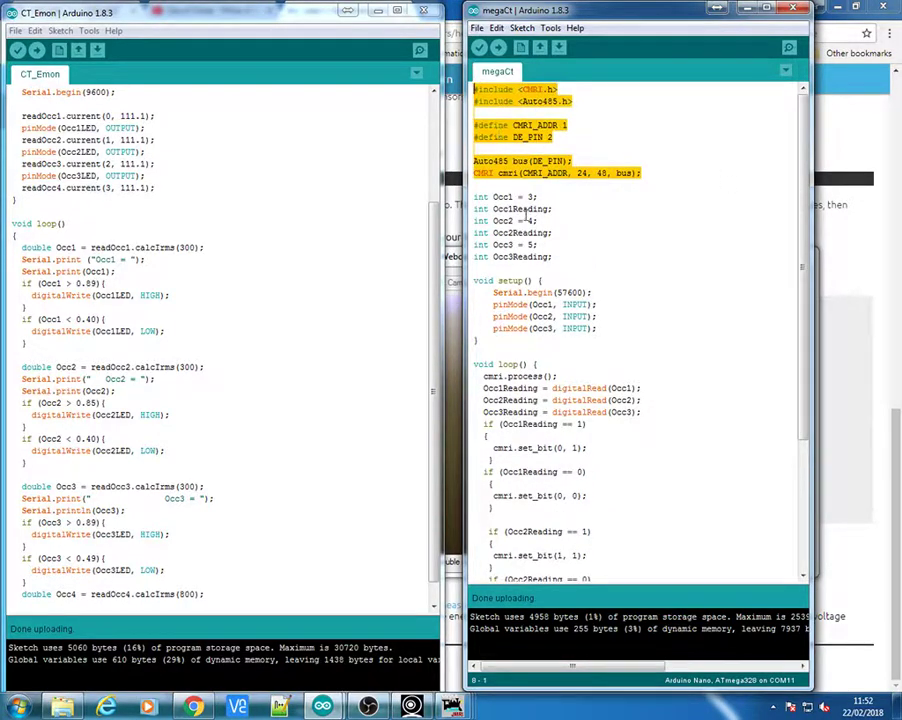
Highlight the Occ1 to Occ3 pin and reading declarations, plus the three digitalRead lines in the loop
left_click(566, 257)
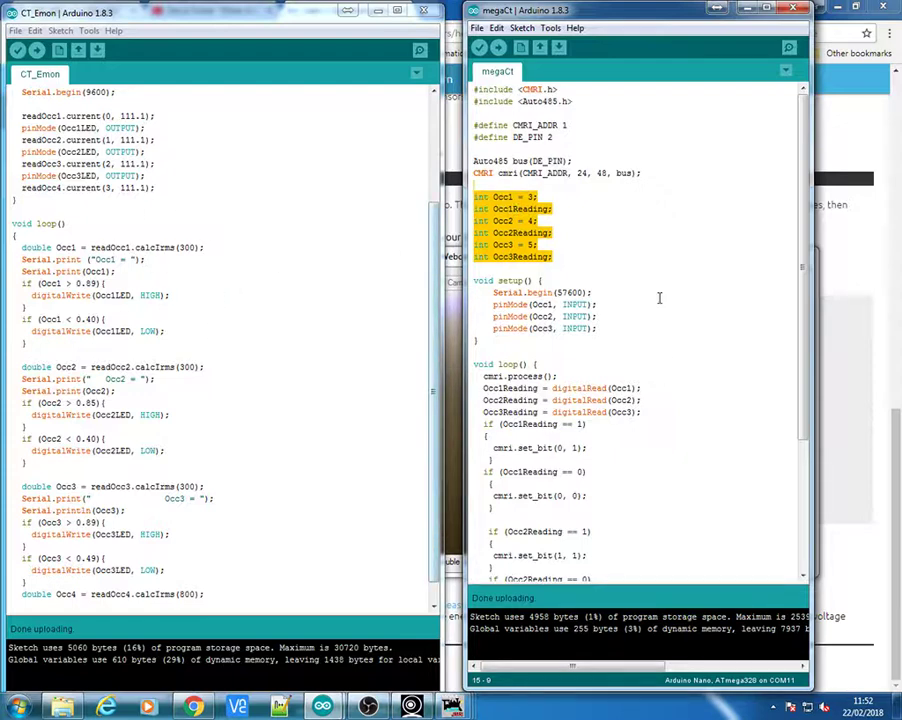
left_click(508, 209)
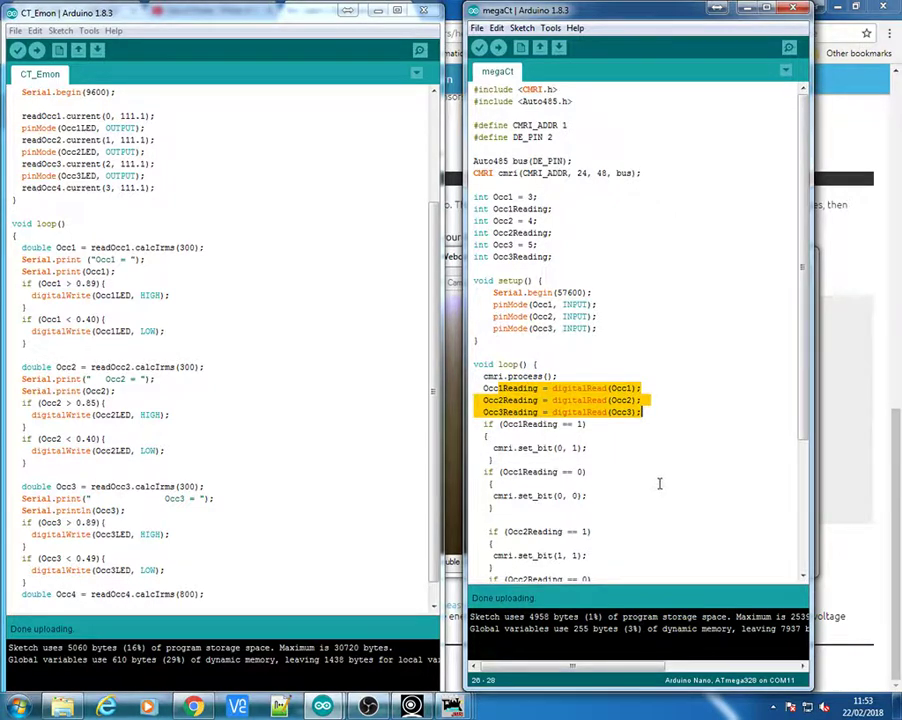
left_click(632, 452)
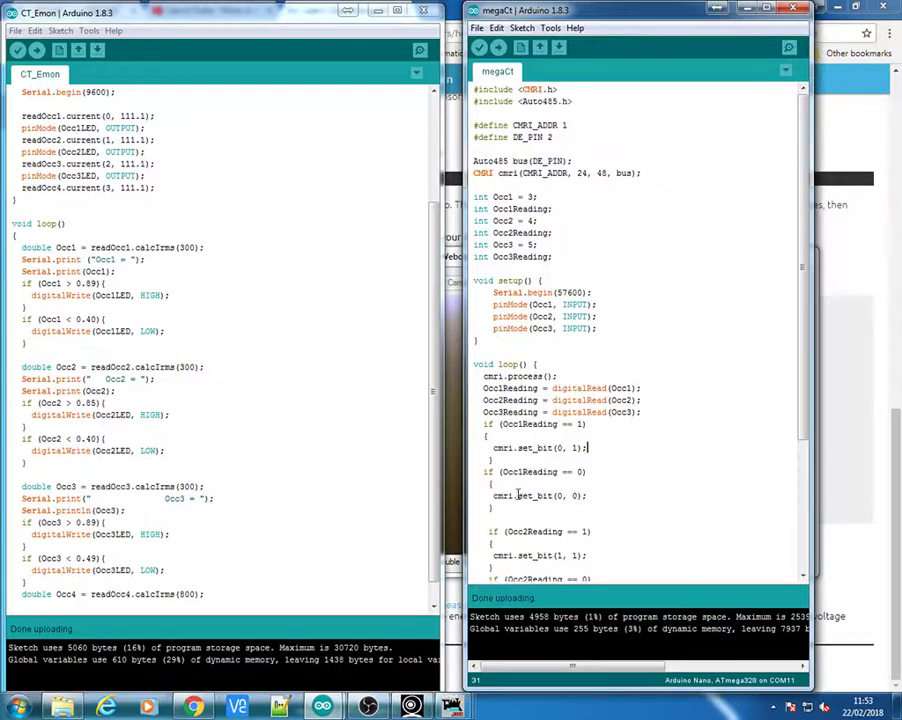
Highlight the Occ1Reading and Occ2Reading if blocks and the cmri.set_bit calls for bit 0
left_click_drag(494, 508, 472, 434)
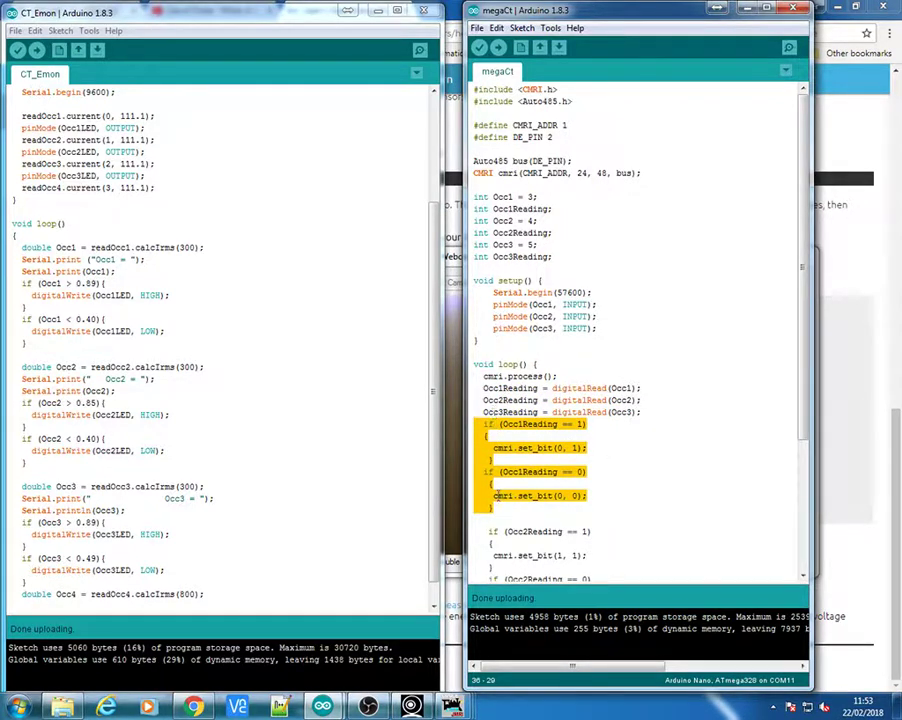
scroll(495, 495, "down", 2)
left_click_drag(494, 543, 472, 483)
left_click(639, 467)
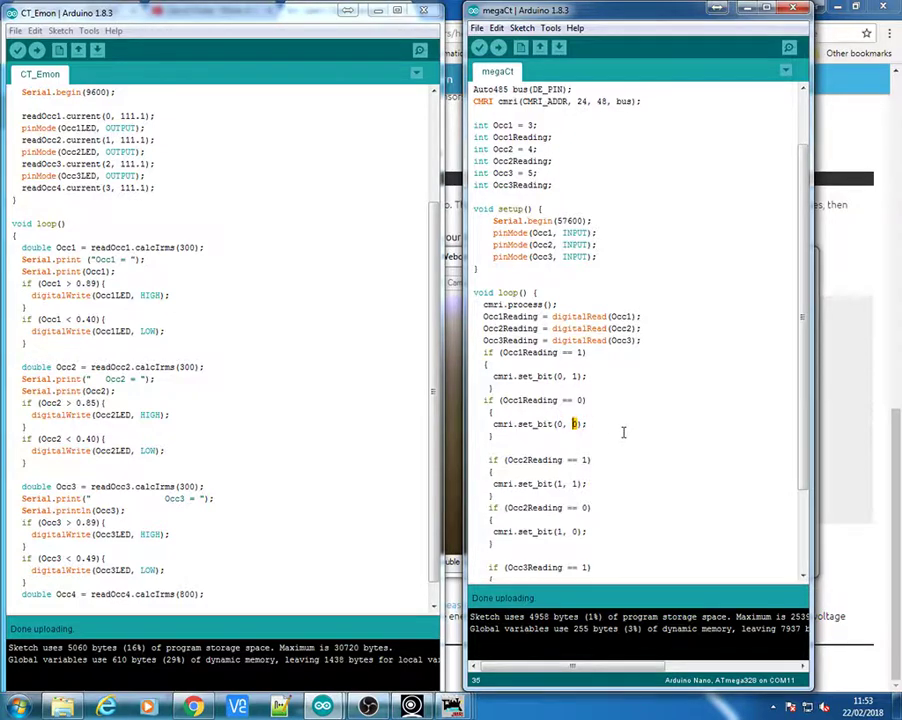
scroll(604, 546, "down", 3)
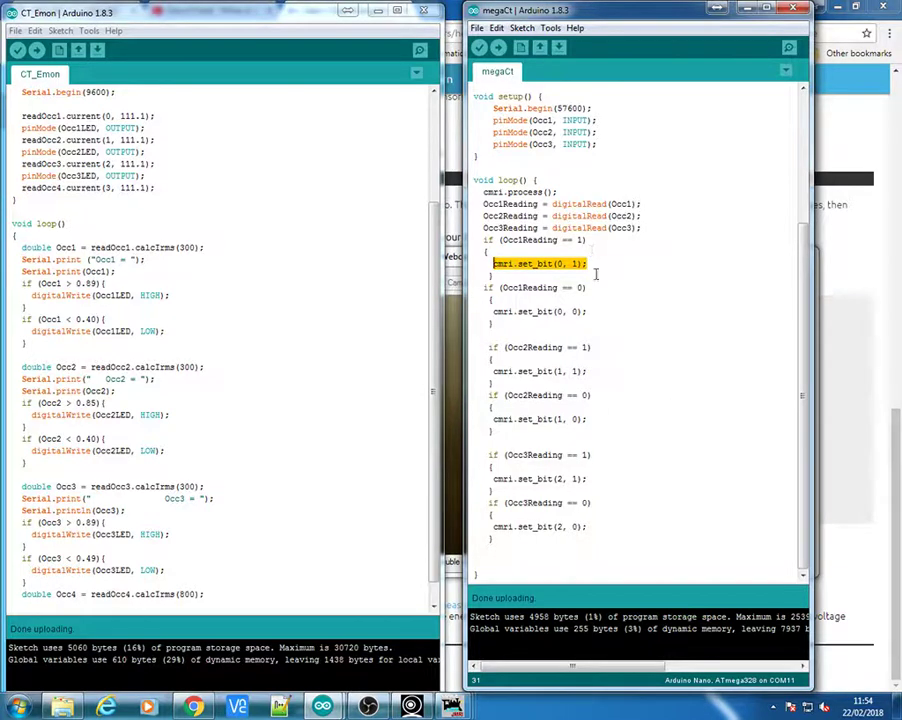
Minimize both Arduino sketches and bring up JMRI's PanelPro, throttle and Sensors windows, placing PanelPro below the Sensors table
left_click(748, 10)
left_click(378, 10)
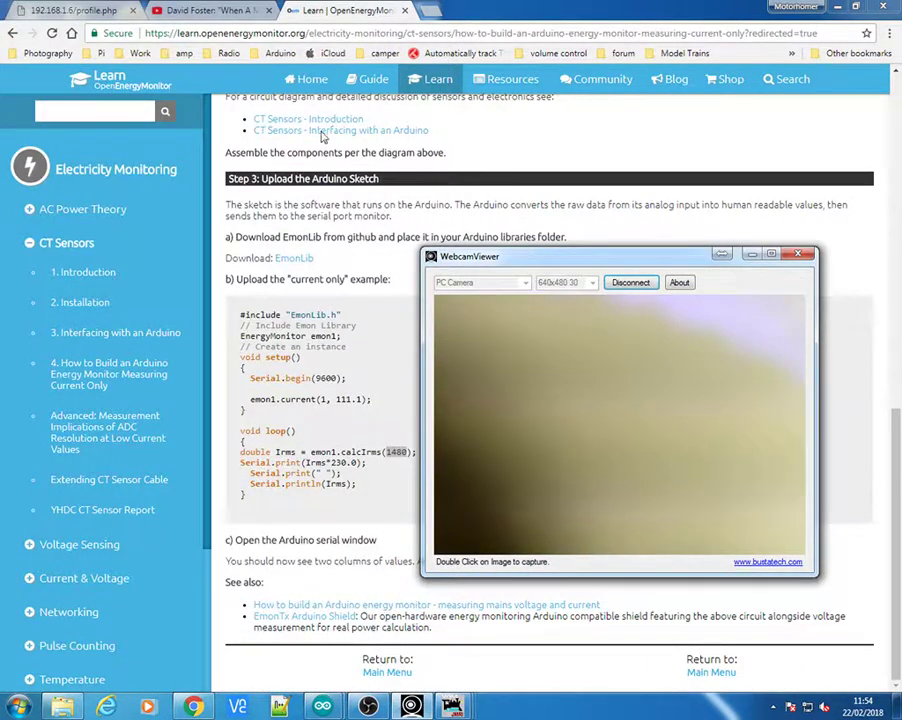
mouse_move(452, 706)
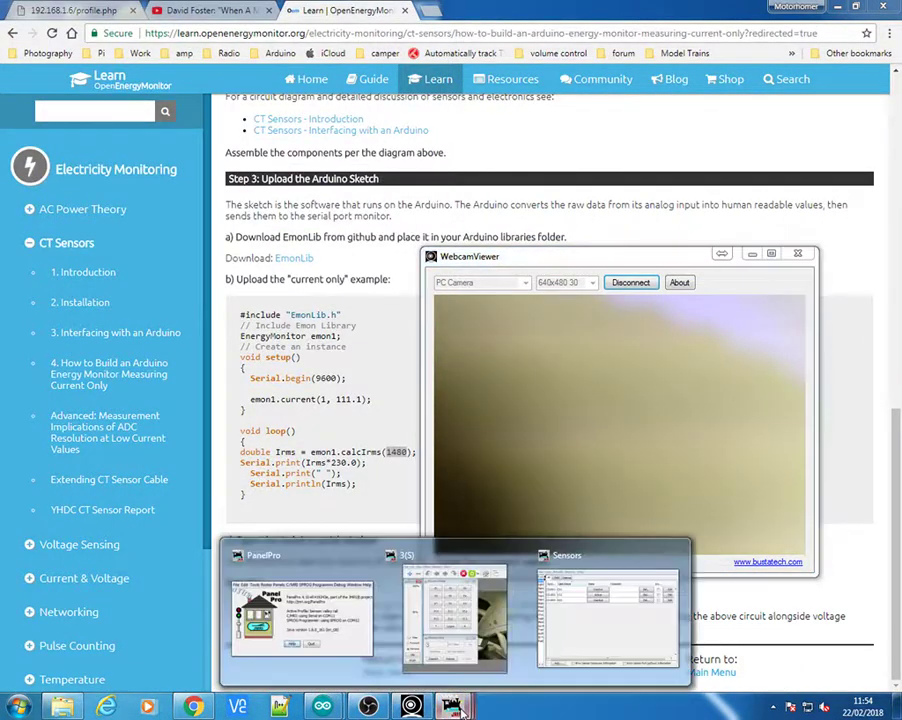
left_click(300, 610)
left_click(455, 612)
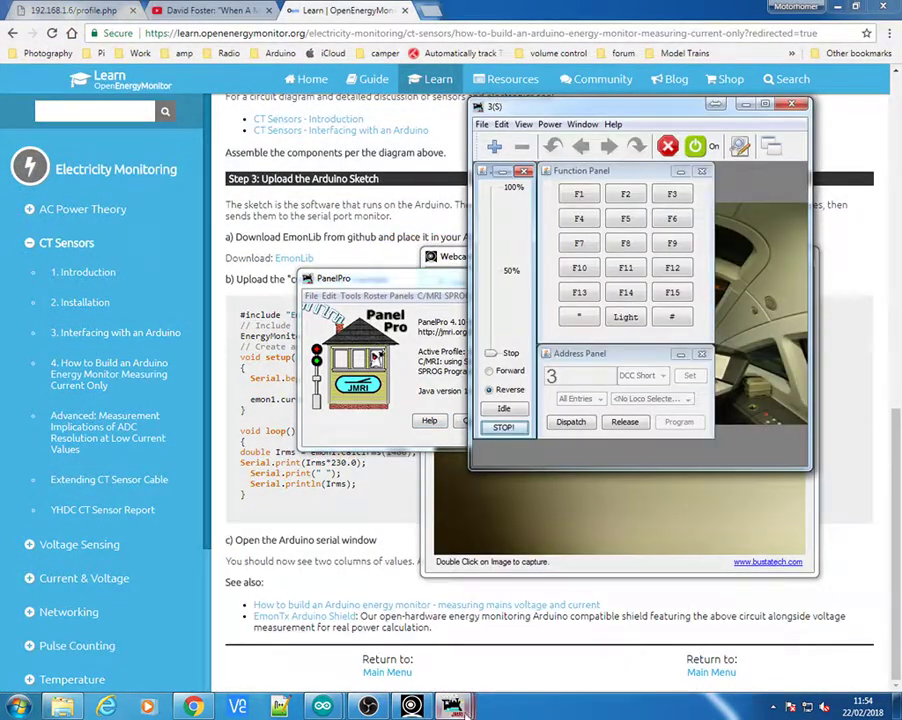
left_click(590, 638)
left_click(348, 415)
left_click_drag(457, 285, 457, 344)
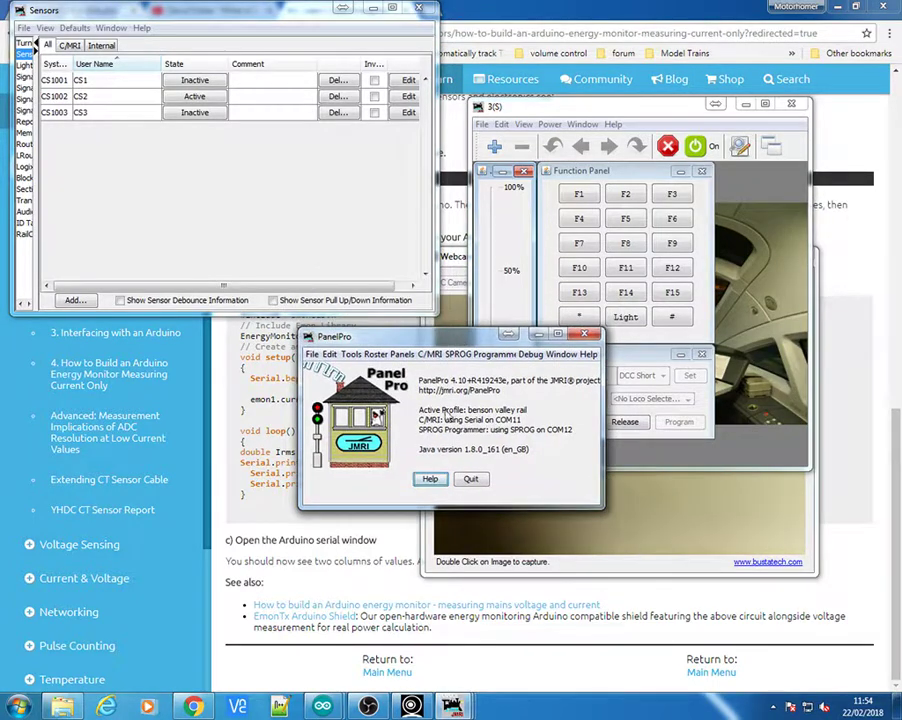
Move the WebcamViewer window beneath the Sensors table
left_click(700, 540)
left_click_drag(643, 423, 225, 406)
left_click_drag(394, 397, 438, 384)
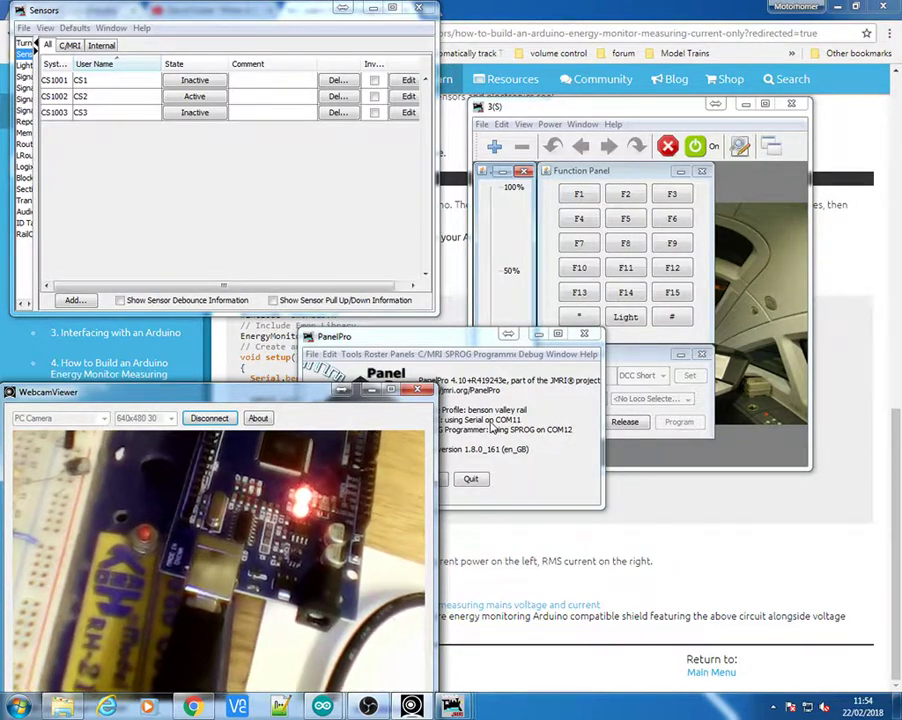
left_click(490, 427)
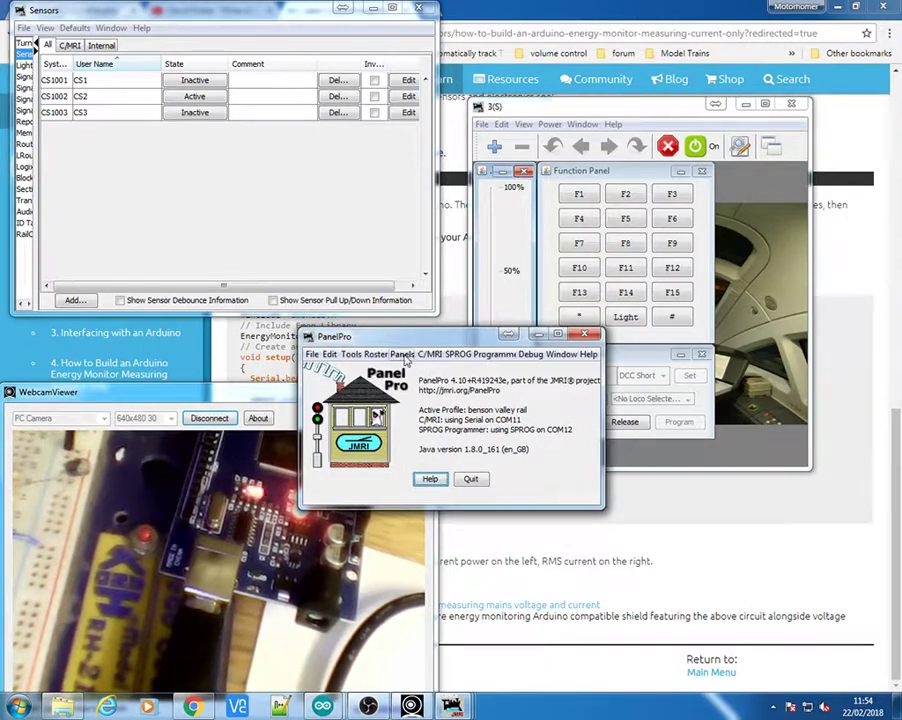
left_click(400, 355)
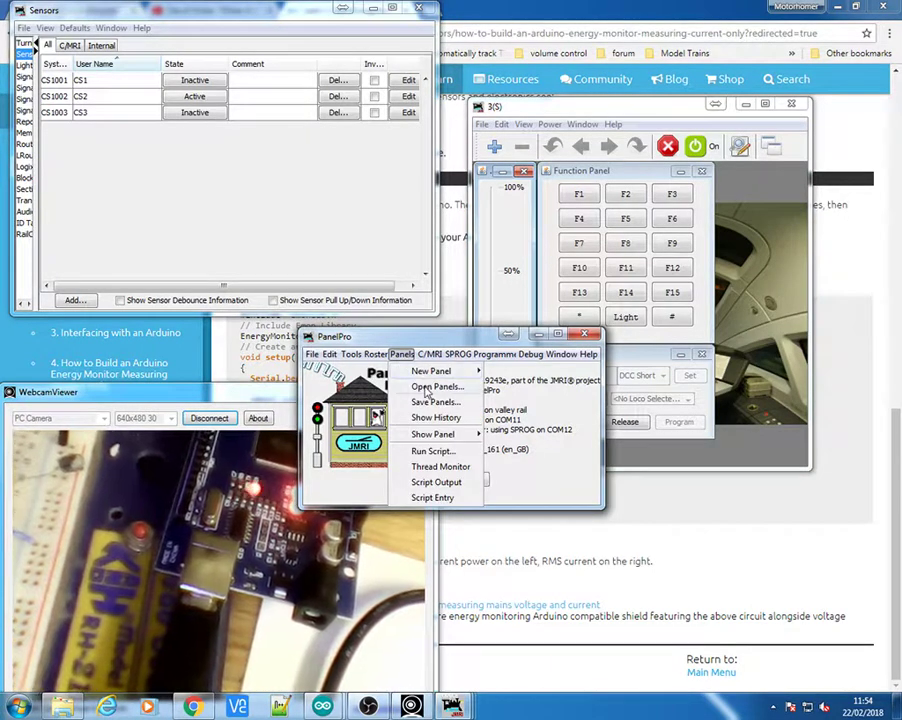
left_click(427, 391)
left_click(621, 481)
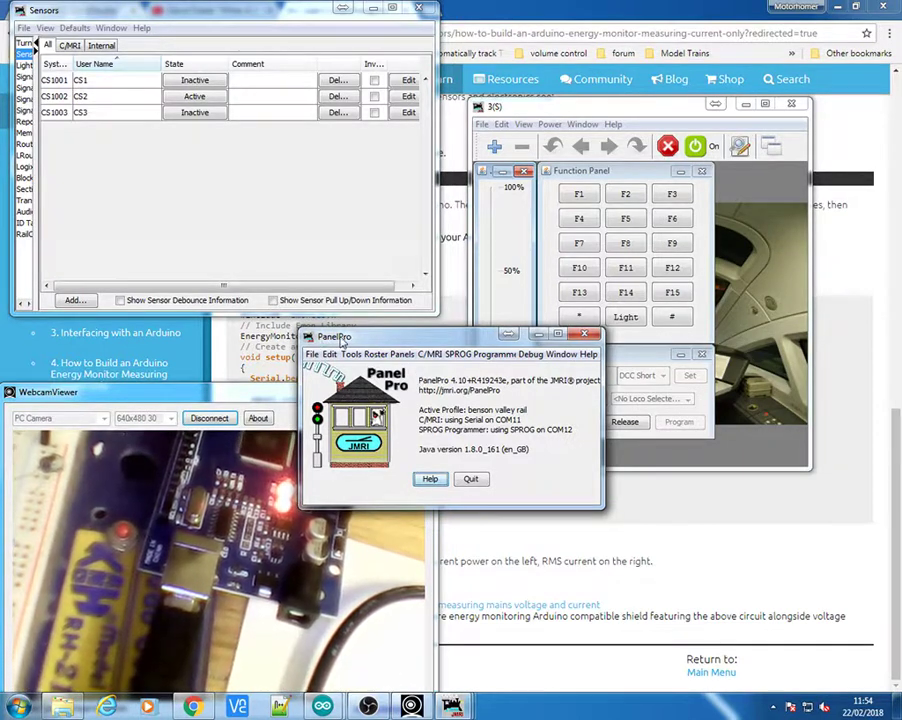
left_click(401, 354)
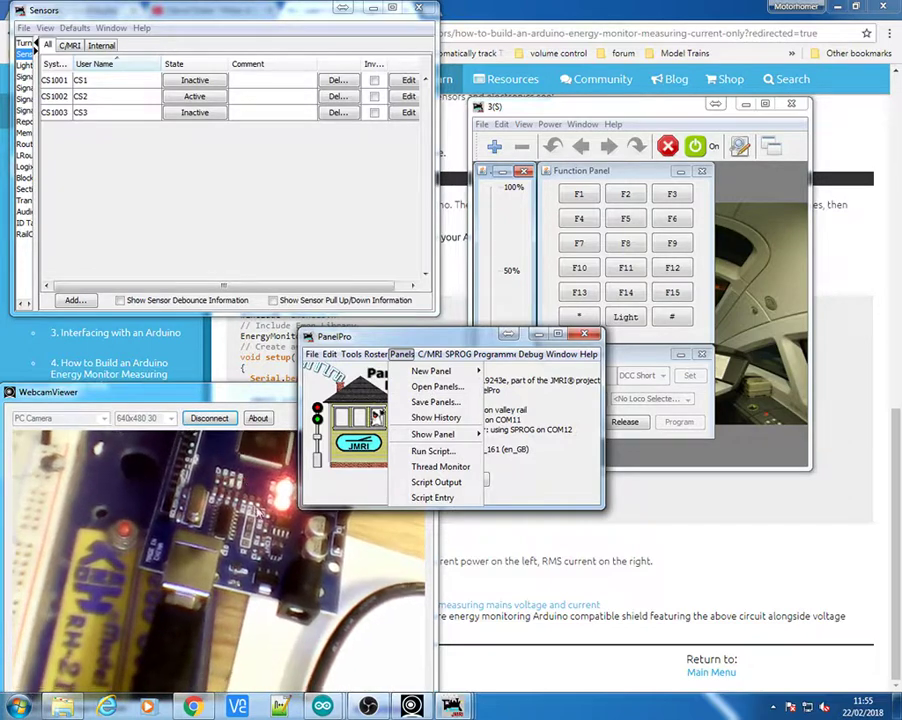
left_click(532, 418)
left_click(401, 354)
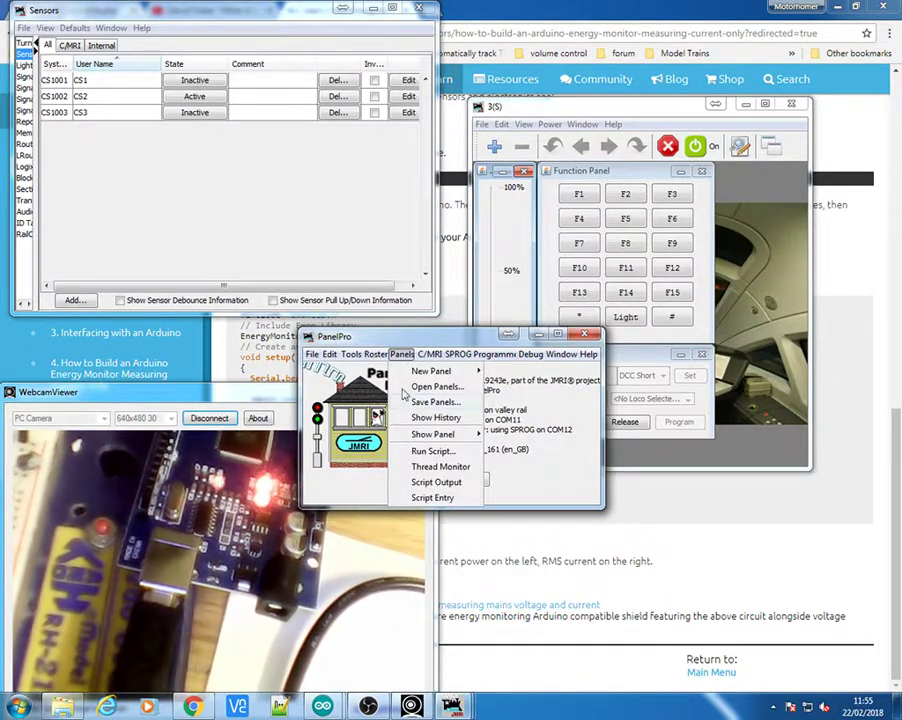
left_click(350, 354)
left_click(350, 354)
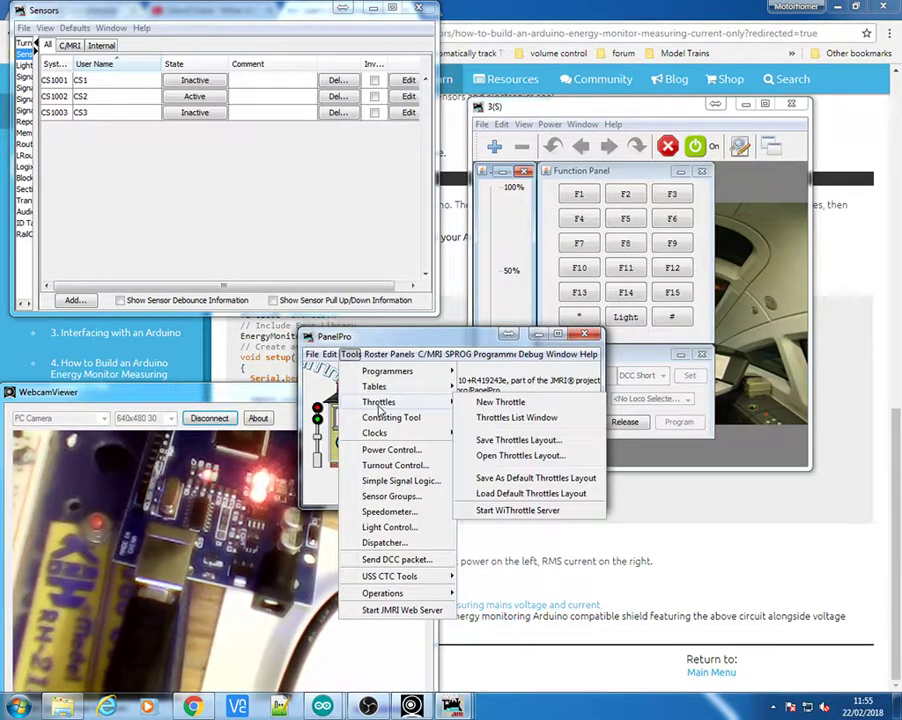
Move the throttle window up beside the Sensors table, clear of most of the PanelPro window
mouse_move(530, 354)
left_click(600, 140)
left_click_drag(600, 105, 606, 20)
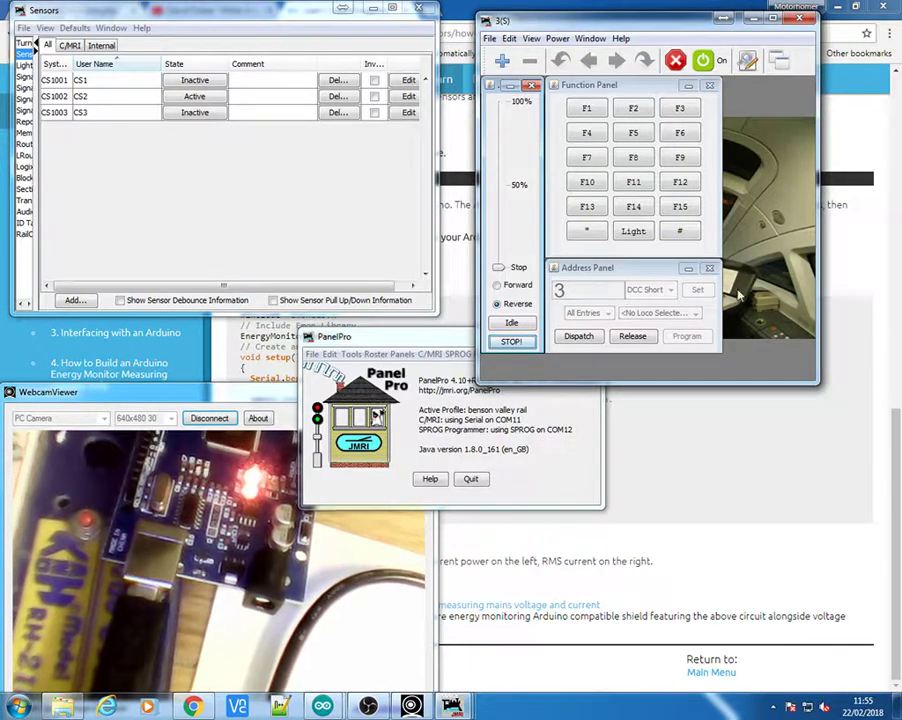
left_click(402, 356)
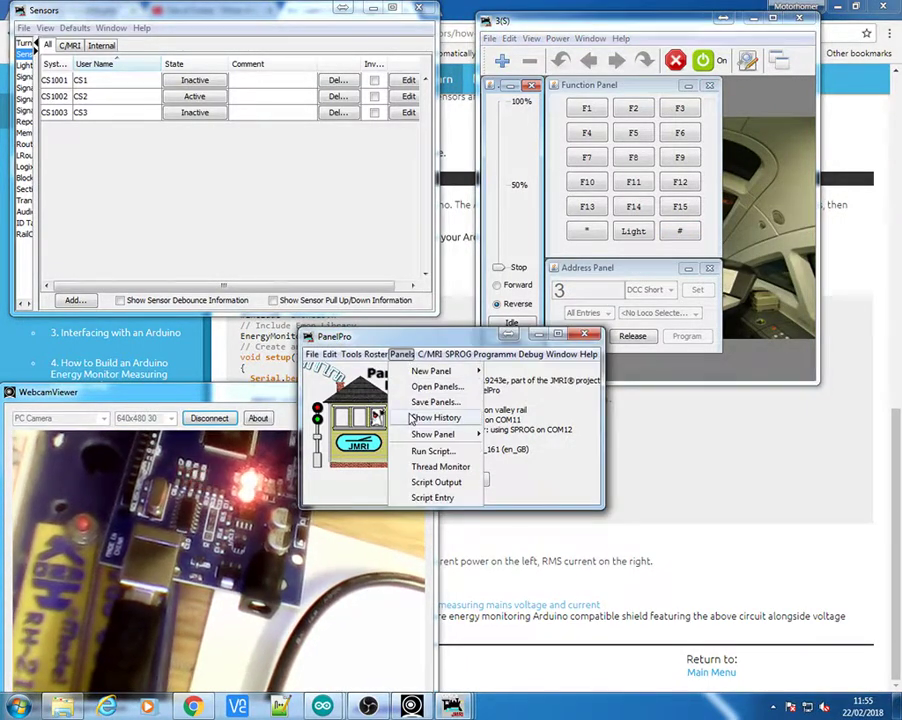
left_click(480, 354)
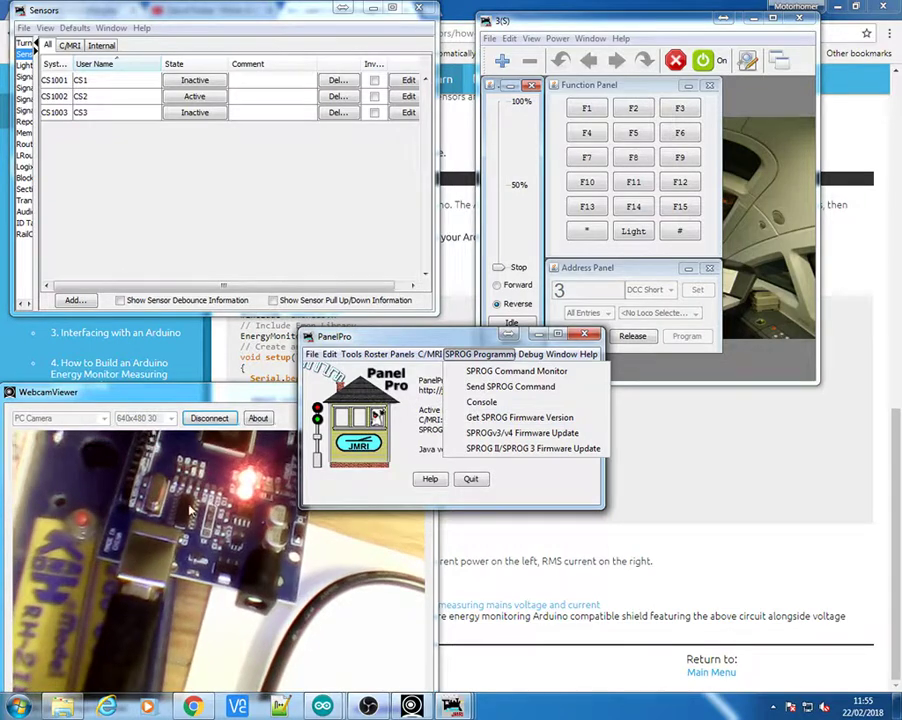
left_click(390, 344)
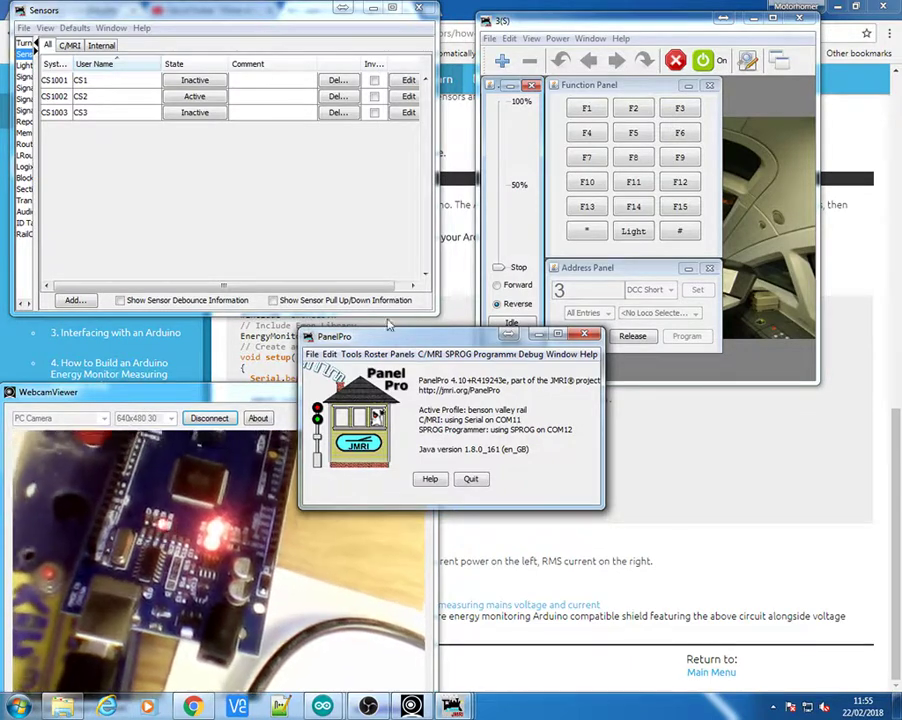
Bring the throttle window and the WebcamViewer in front of the PanelPro window
left_click(262, 395)
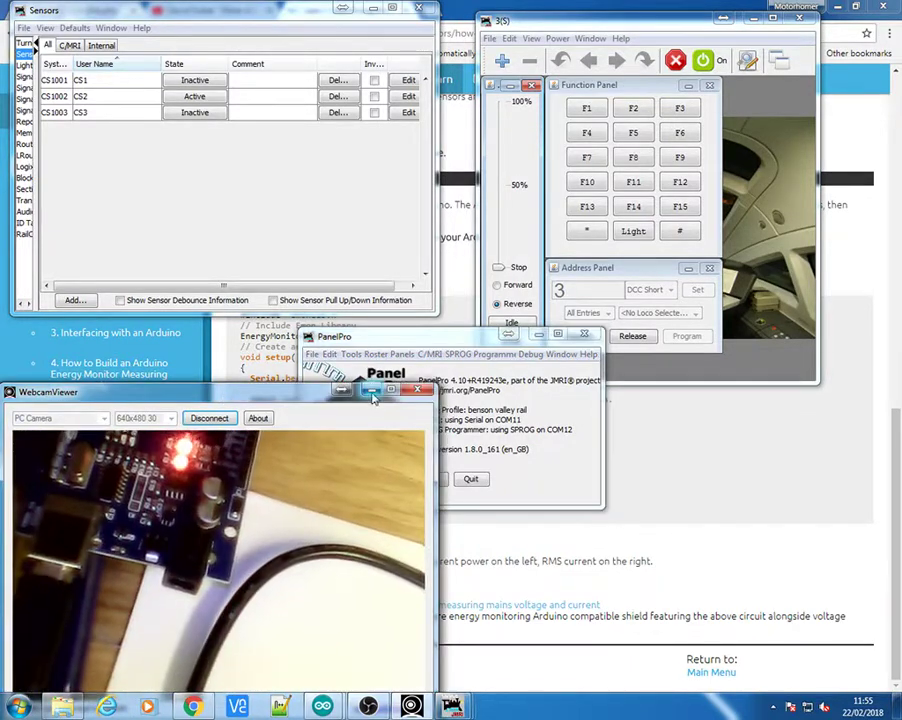
left_click(371, 391)
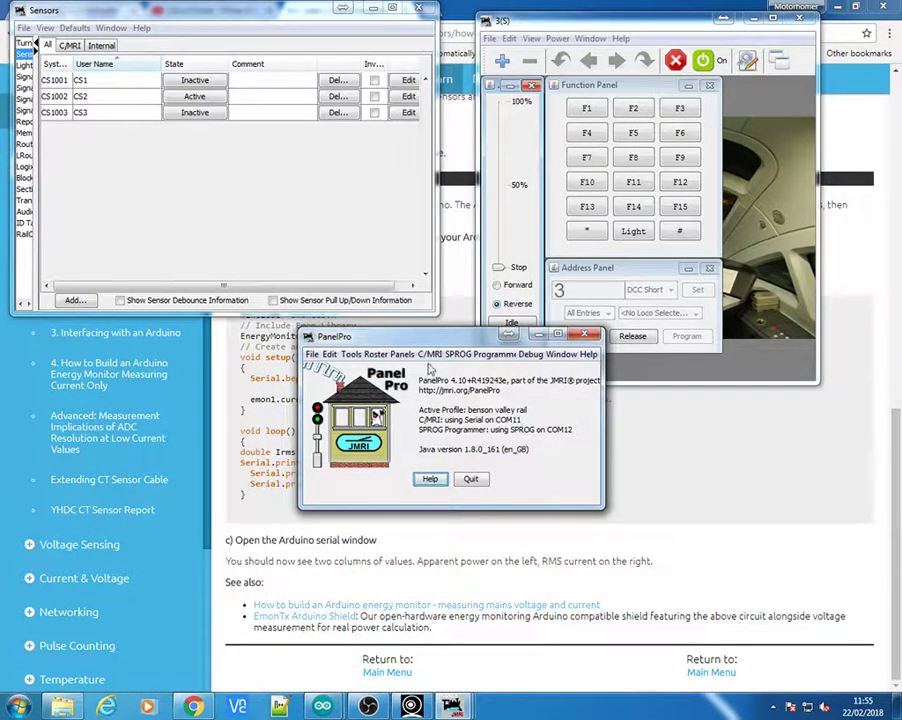
left_click(594, 29)
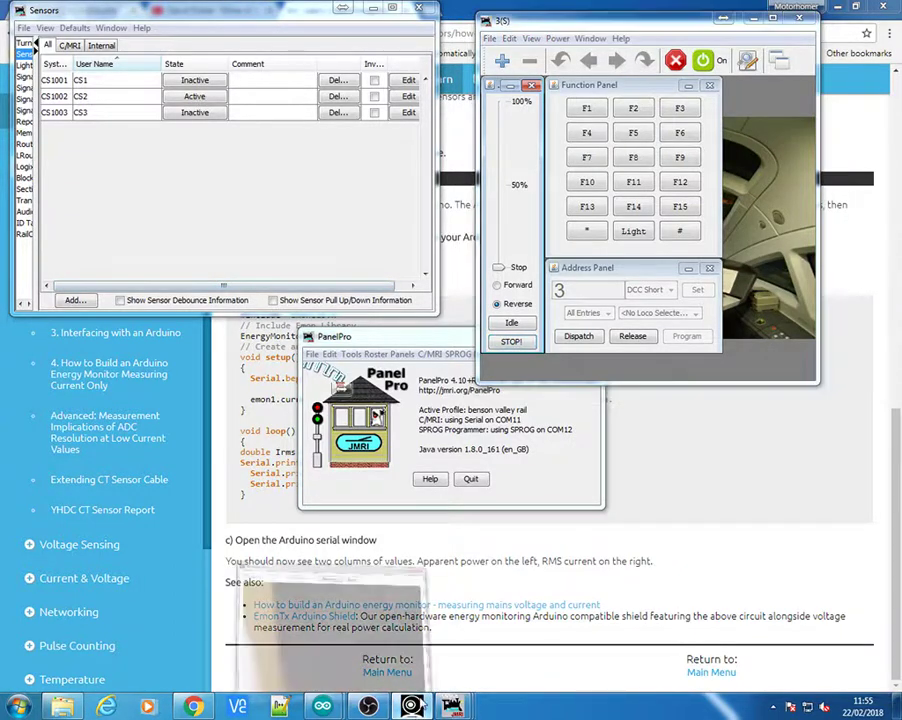
left_click(411, 704)
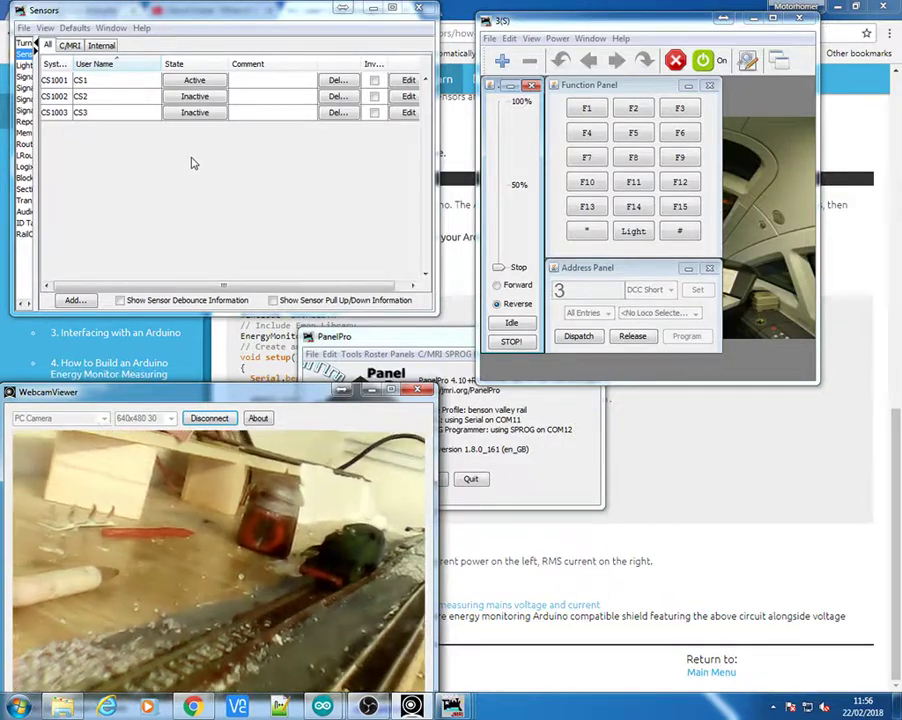
Run locomotive 3 forward at about one-third speed and stop it, to exercise the block occupancy sensors
left_click(497, 285)
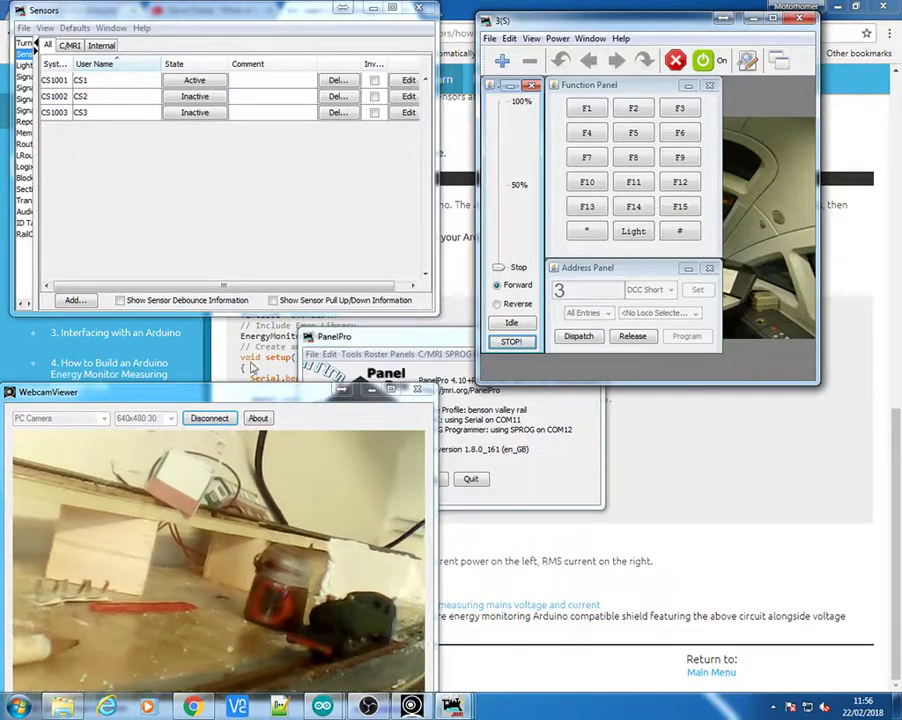
left_click_drag(498, 267, 502, 220)
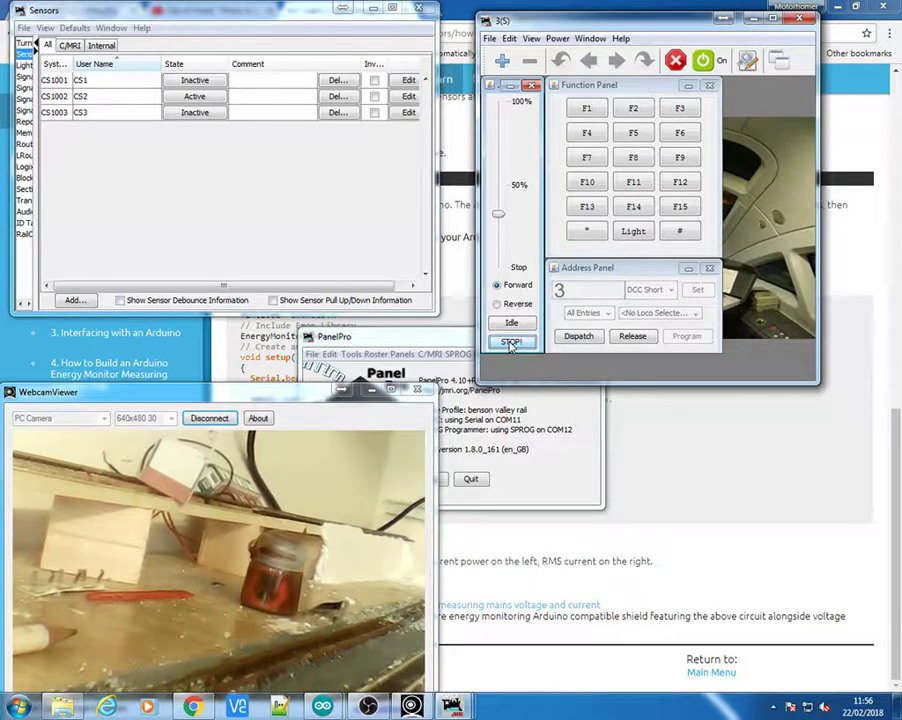
left_click(511, 342)
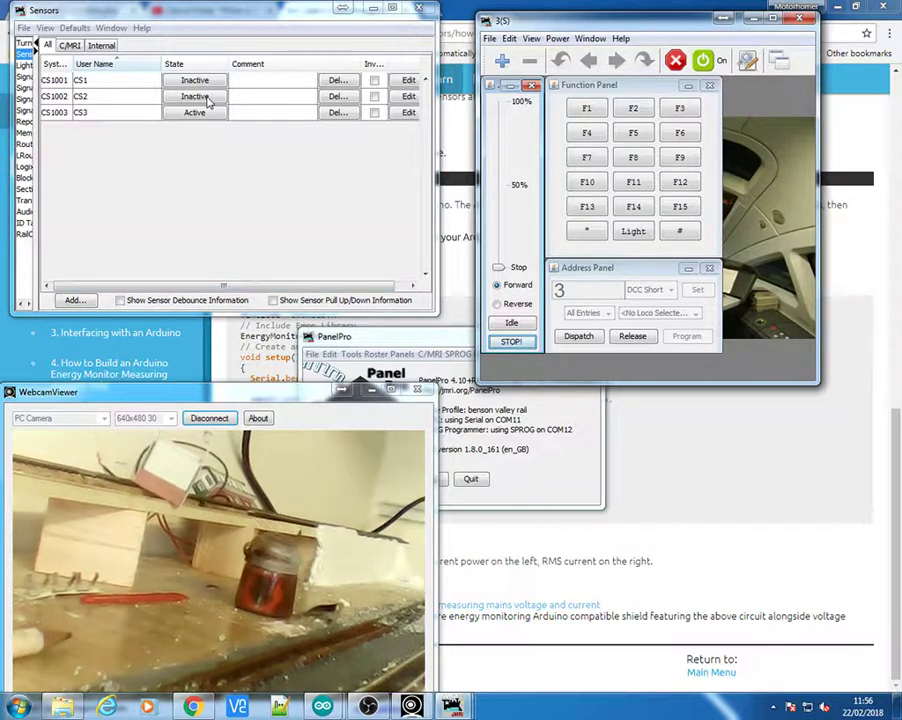
Run locomotive 3 in reverse at slightly under half speed and stop it
left_click(497, 303)
left_click_drag(500, 268, 497, 195)
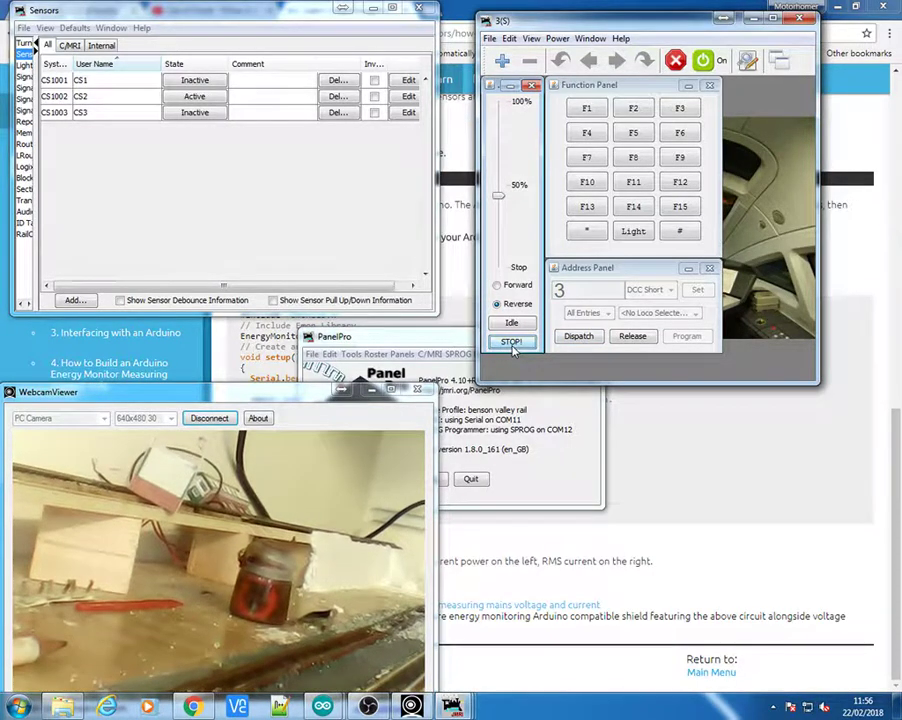
left_click(511, 344)
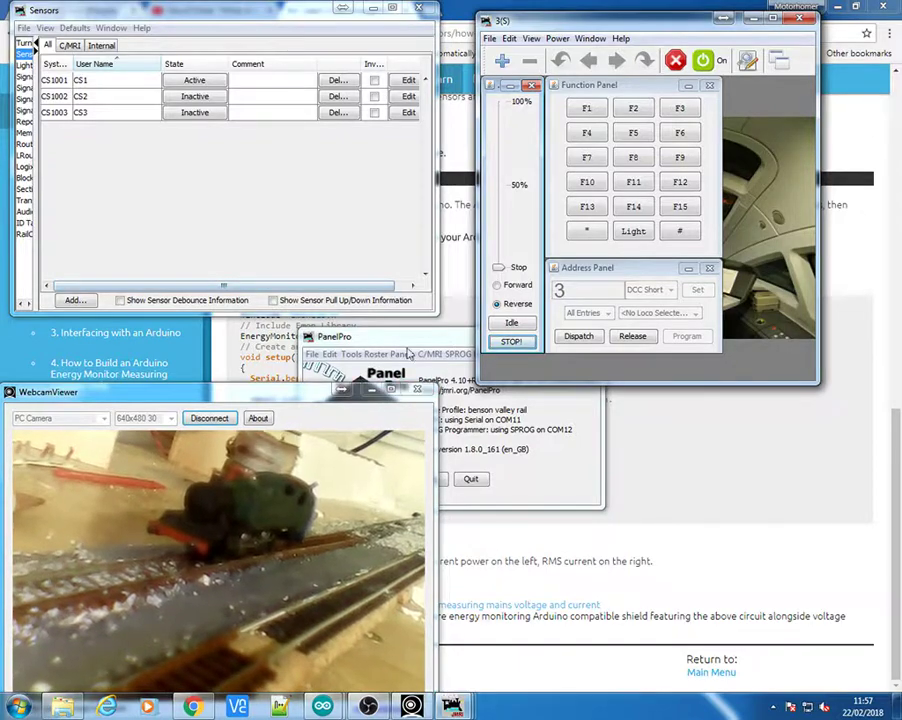
Open PanelPro's connection preferences and show the additional settings of the C/MRI serial connection, including its baud rate
left_click(332, 340)
left_click(330, 355)
left_click(362, 415)
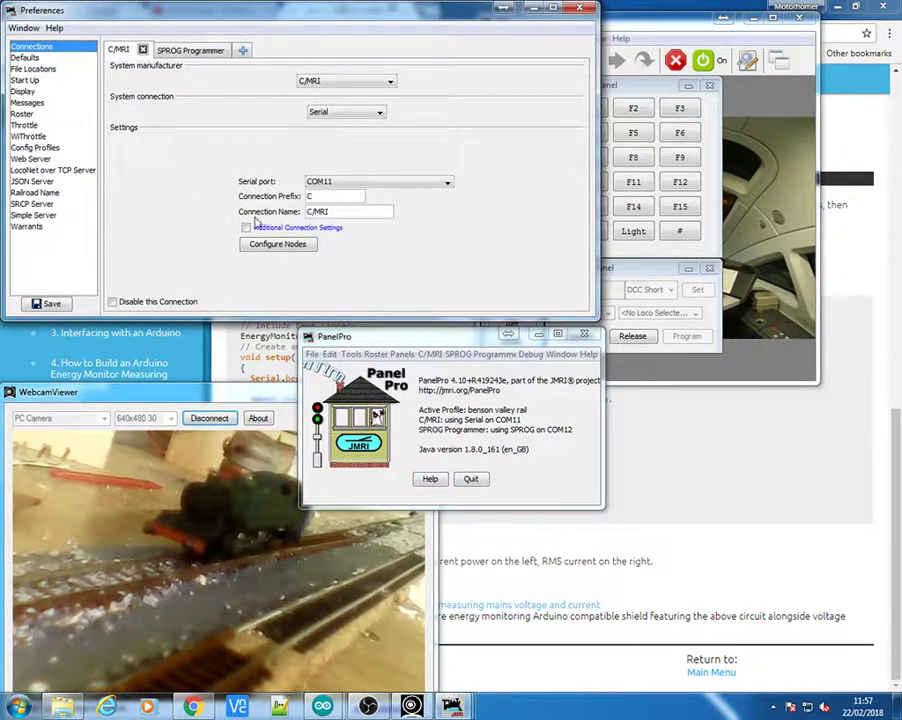
left_click(299, 229)
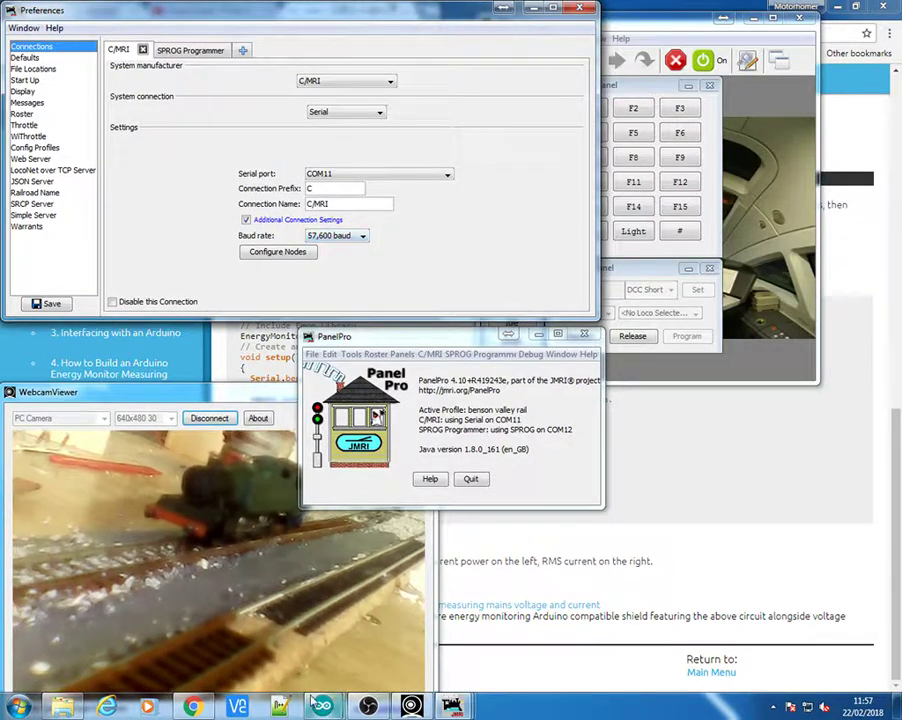
Switch to the megaCt Arduino sketch and highlight the Serial.begin(57600) line in setup to compare baud rates
mouse_move(333, 707)
left_click(411, 648)
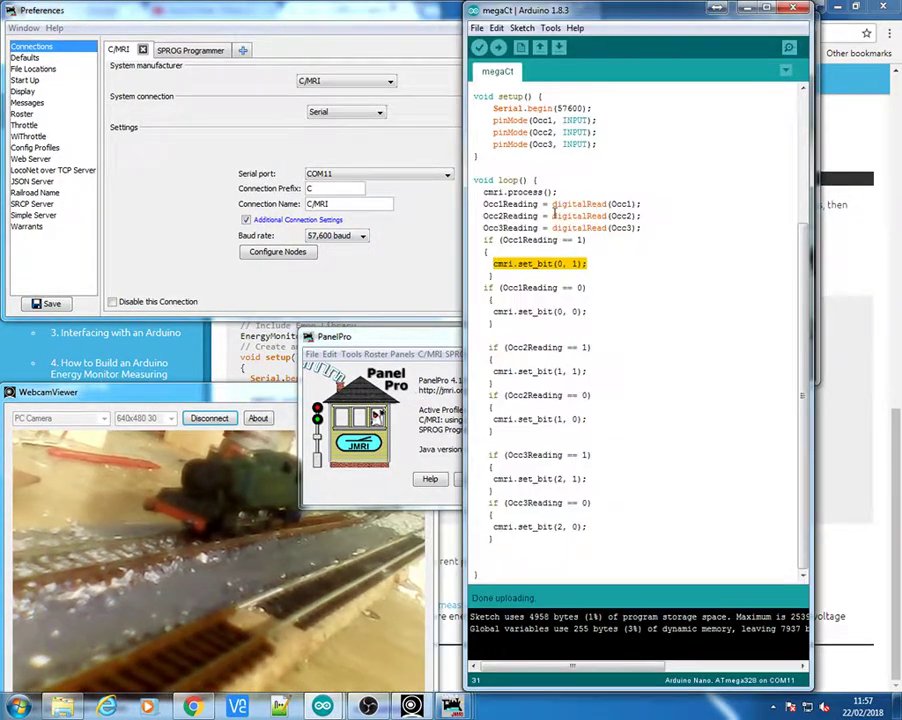
scroll(553, 216, "up", 3)
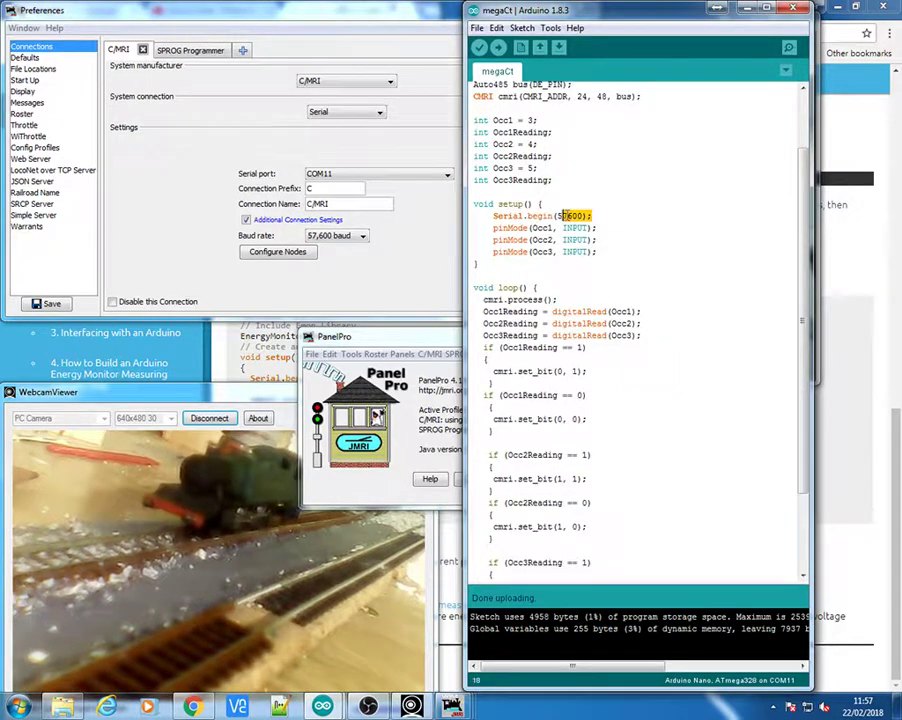
Minimize the megaCt sketch and PanelPro and close Preferences, leaving the Sensors table, throttle and webcam view
left_click(744, 10)
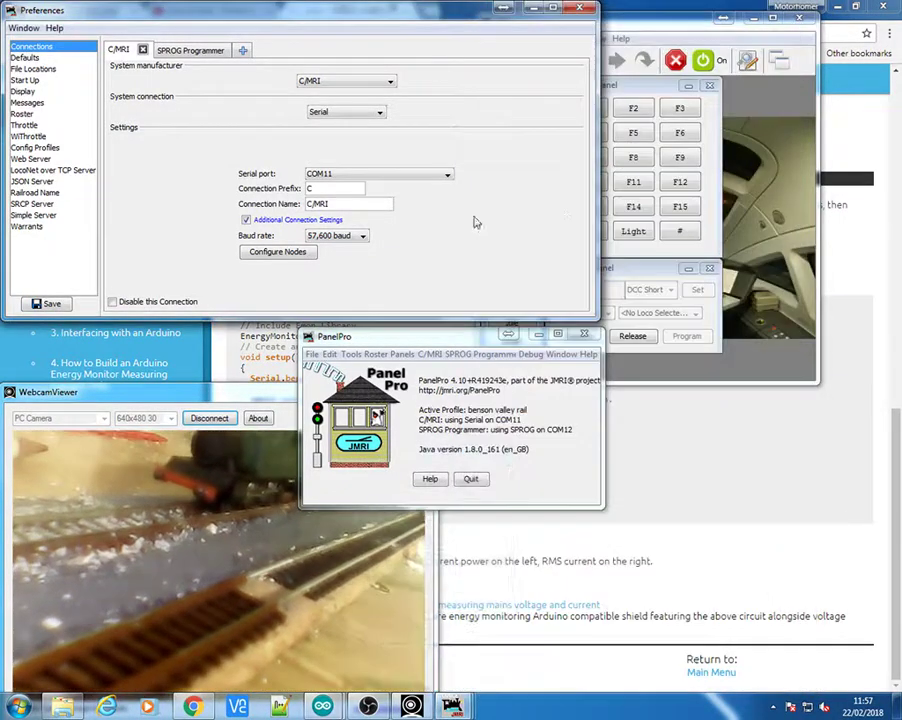
left_click(580, 9)
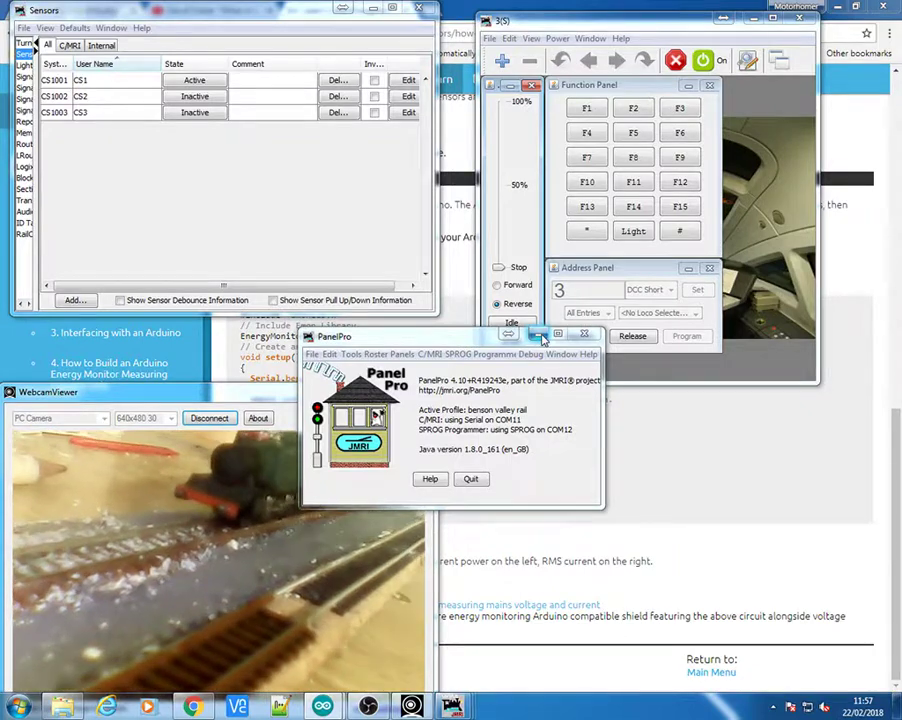
left_click(538, 334)
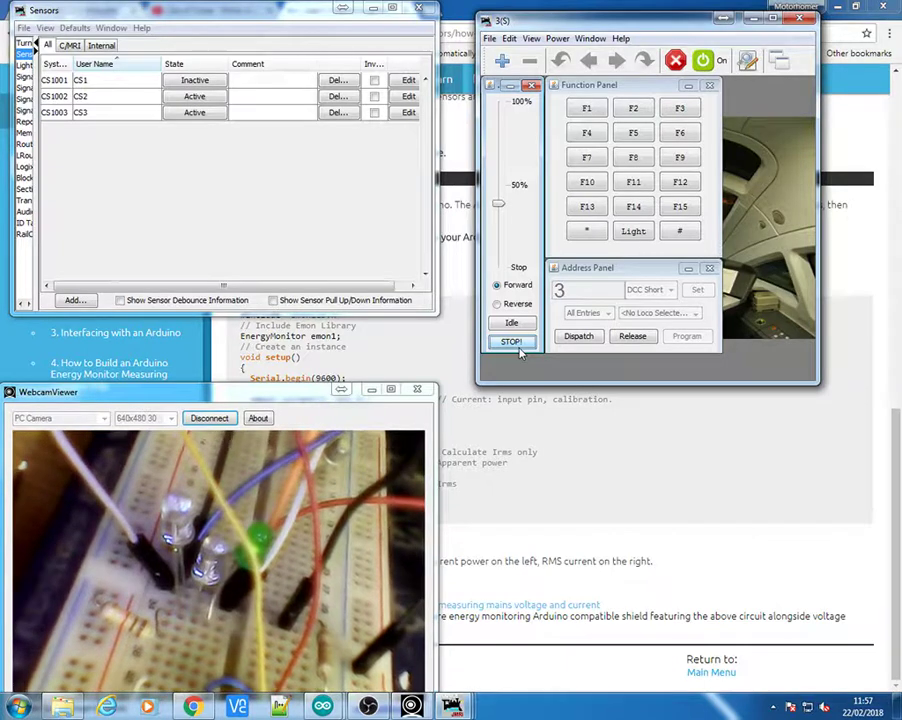
End locomotive 3's forward run, drive it in reverse at about one-third speed, and stop it again
left_click(518, 345)
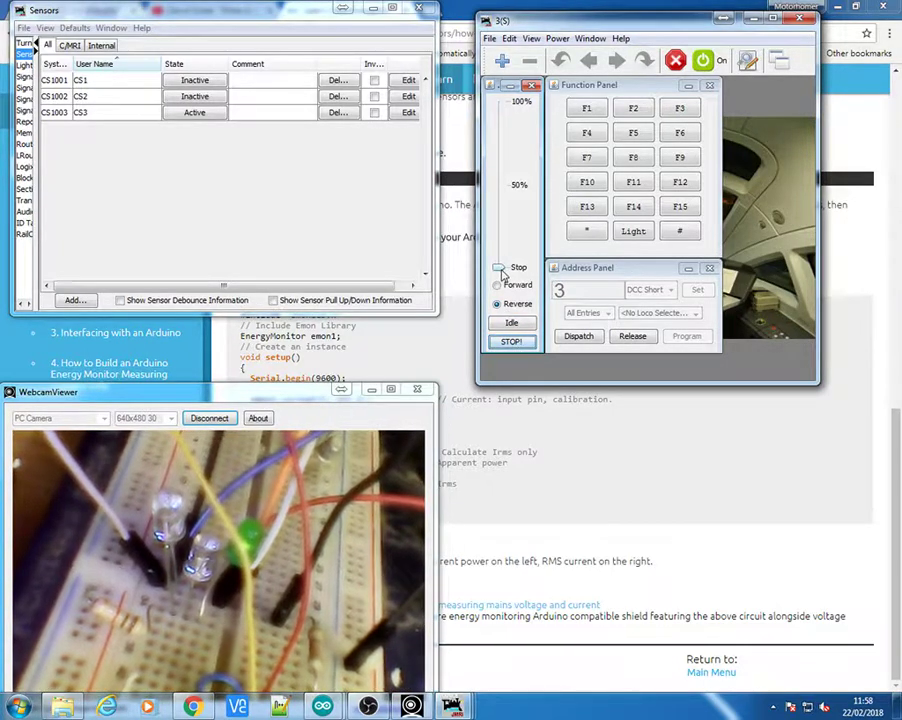
left_click_drag(502, 272, 503, 222)
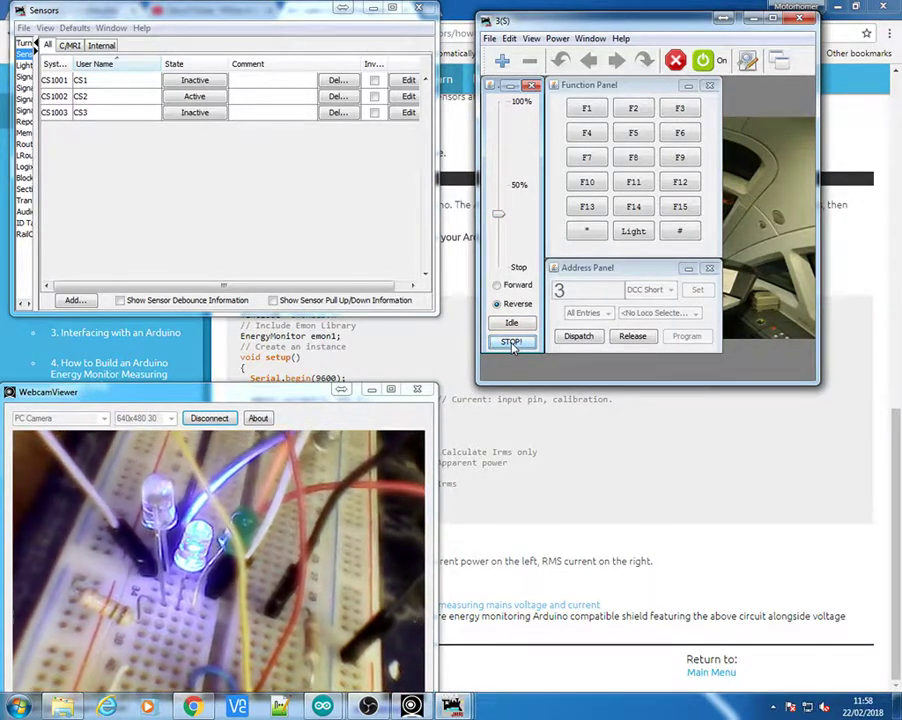
left_click(511, 342)
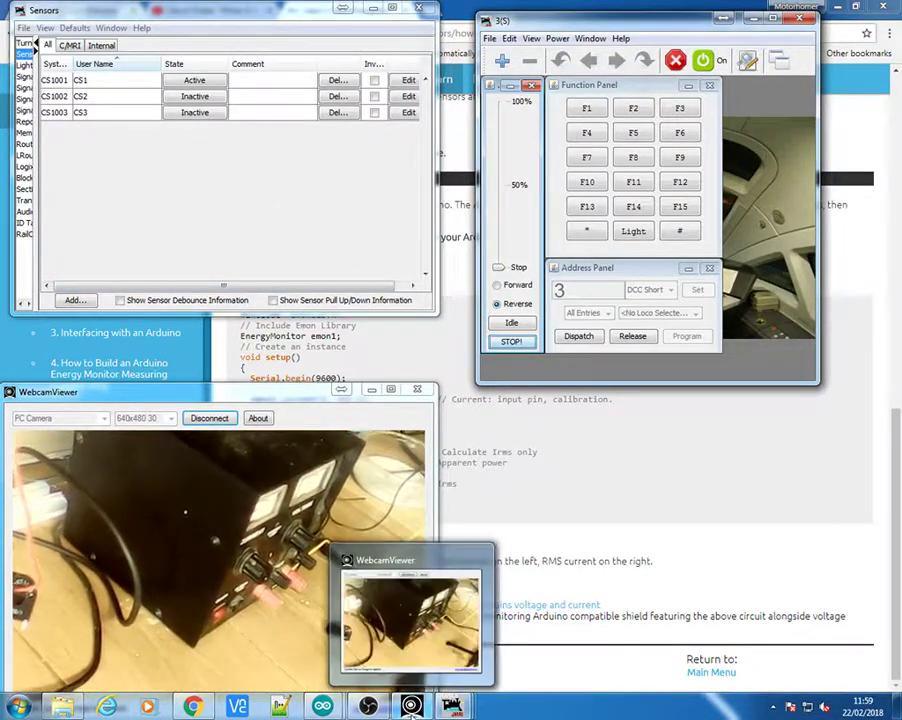
left_click(369, 706)
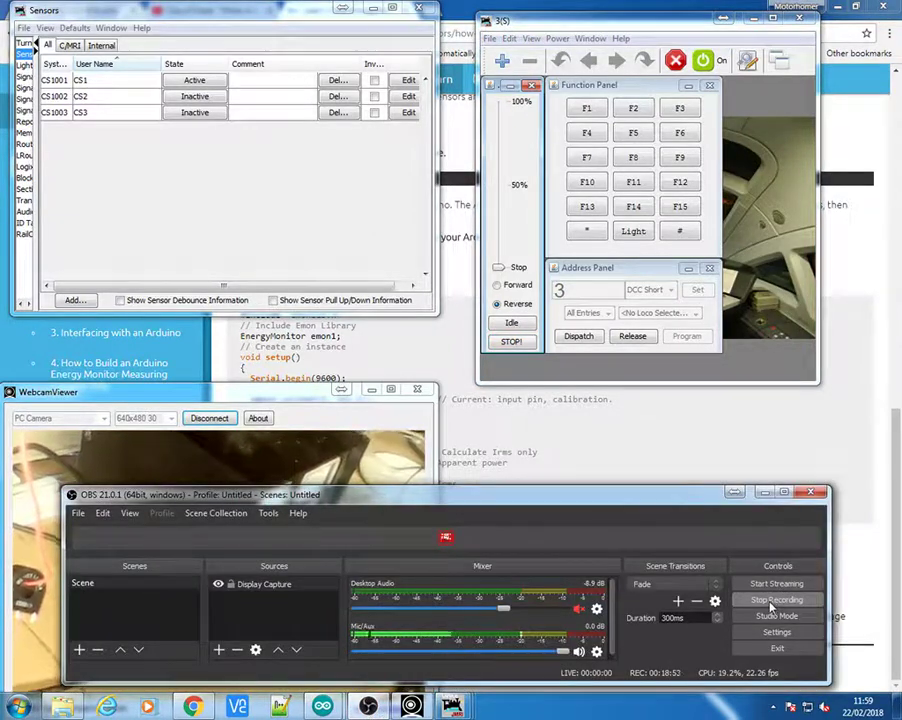